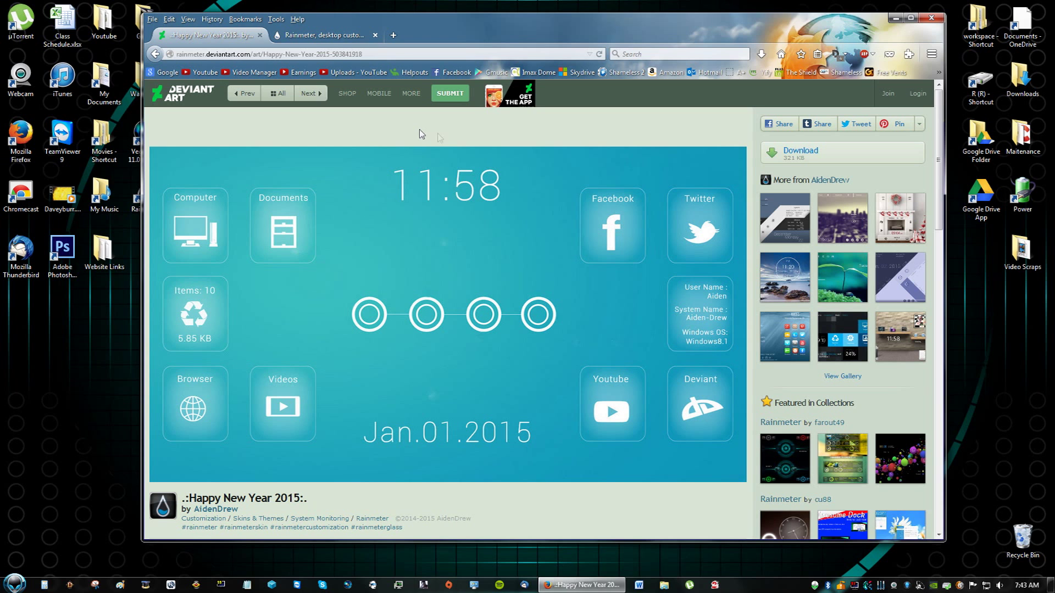
# Scroll through the Happy New Year 2015 skin page, then switch to the rainmeter.net tab.
pyautogui.scroll(-2, 611, 358)
pyautogui.scroll(1, 661, 433)
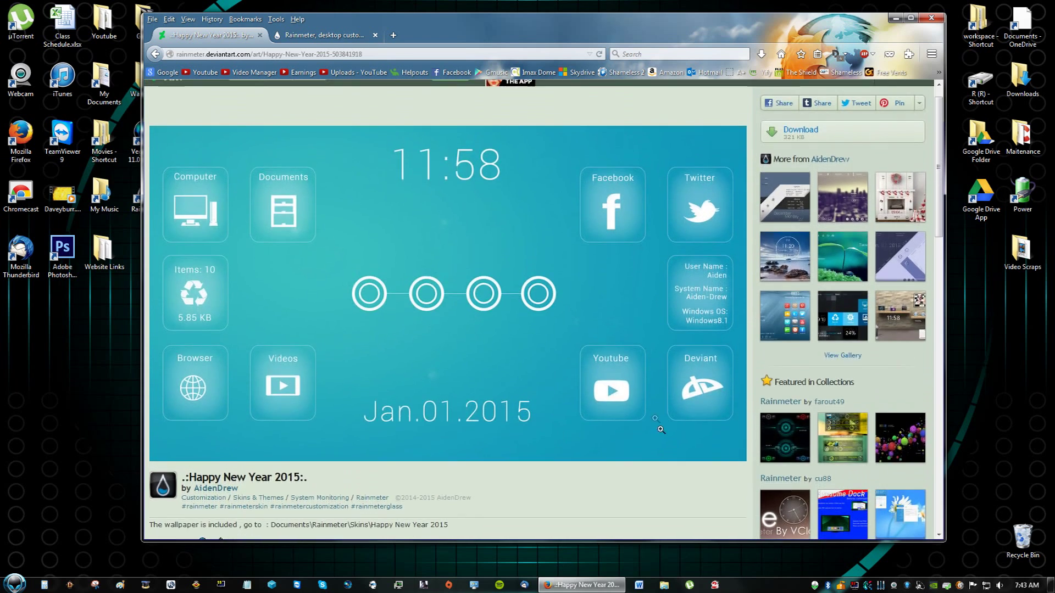
pyautogui.scroll(1, 179, 212)
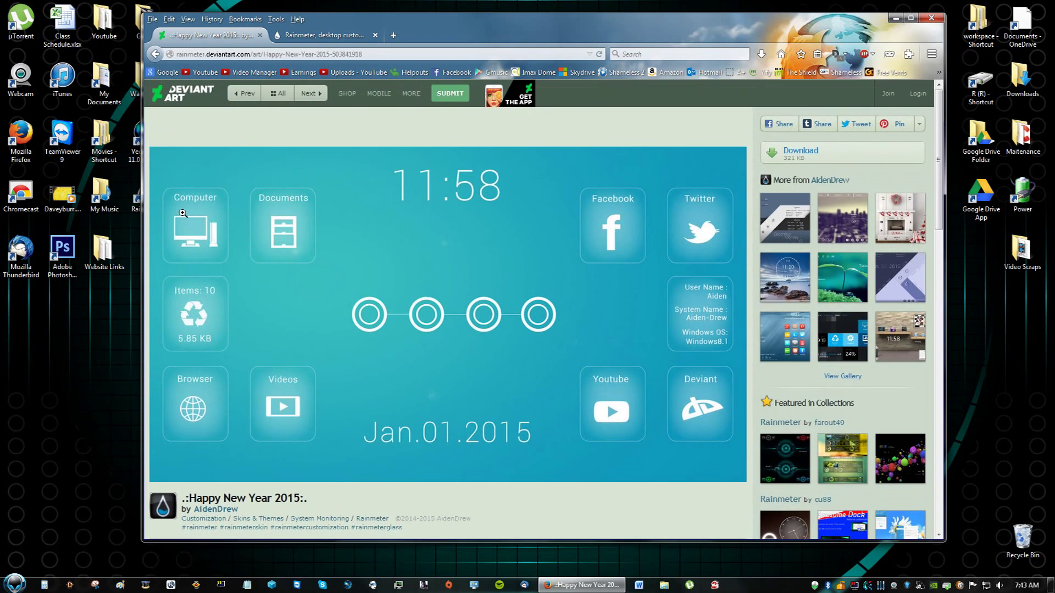
pyautogui.scroll(-1, 167, 212)
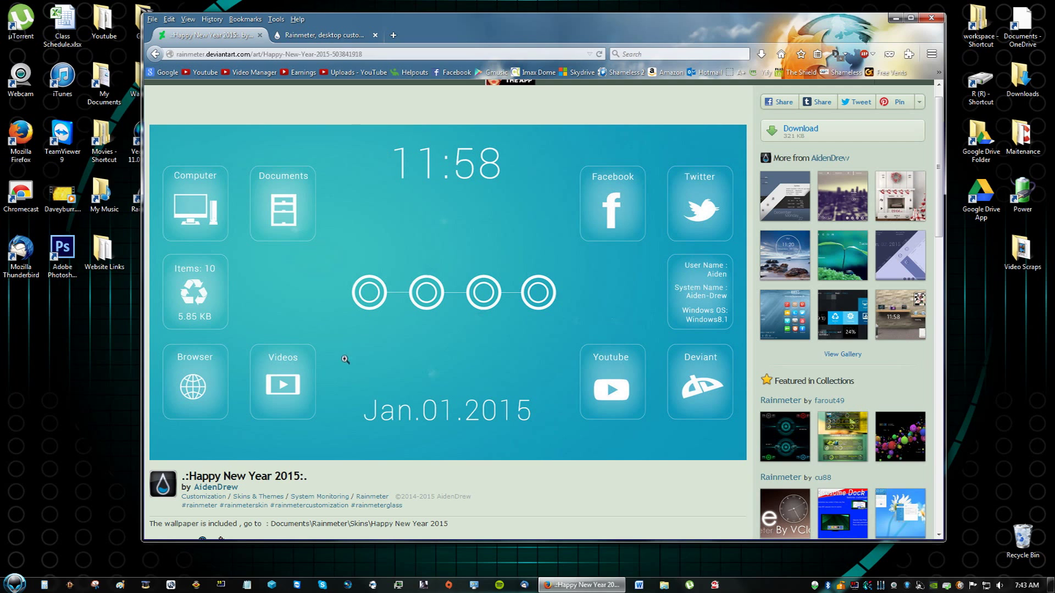
pyautogui.scroll(1, 439, 305)
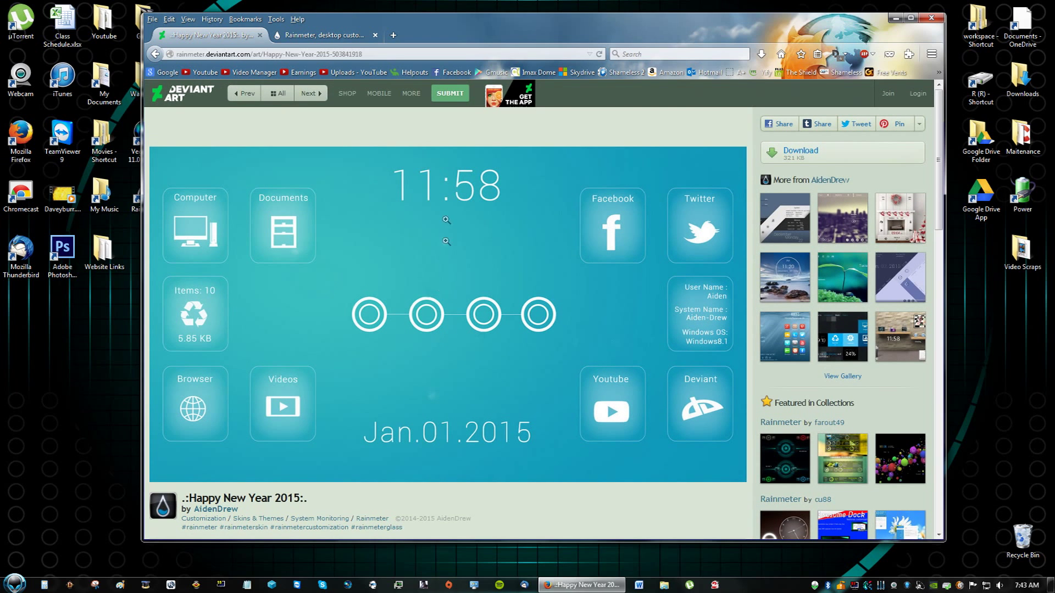
pyautogui.hotkey('ctrl', 'Tab')
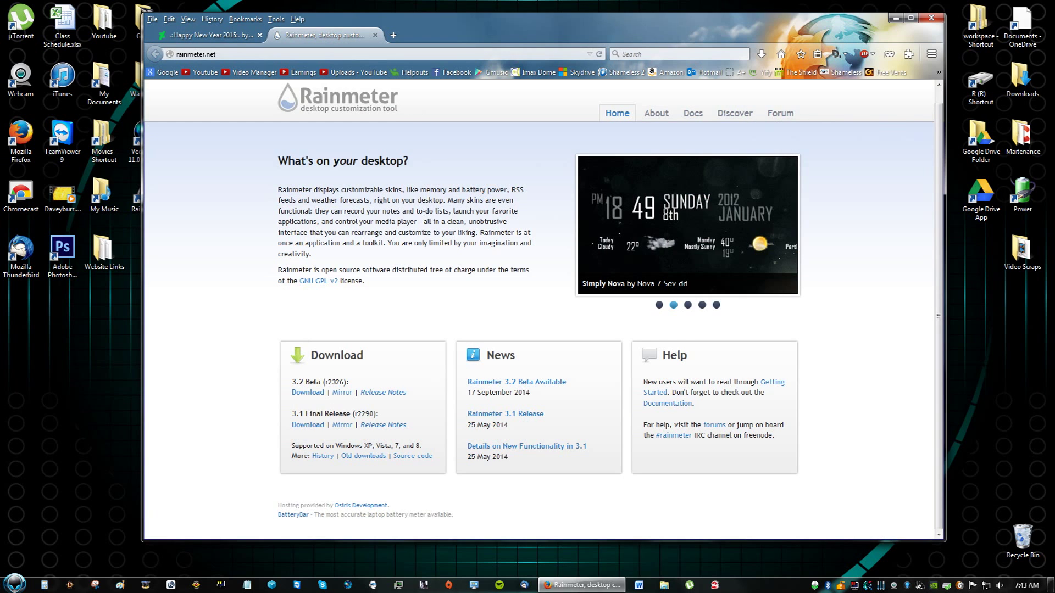
# Switch between the skin page and Rainmeter website tabs, ending on rainmeter.net.
pyautogui.click(241, 36)
pyautogui.click(312, 36)
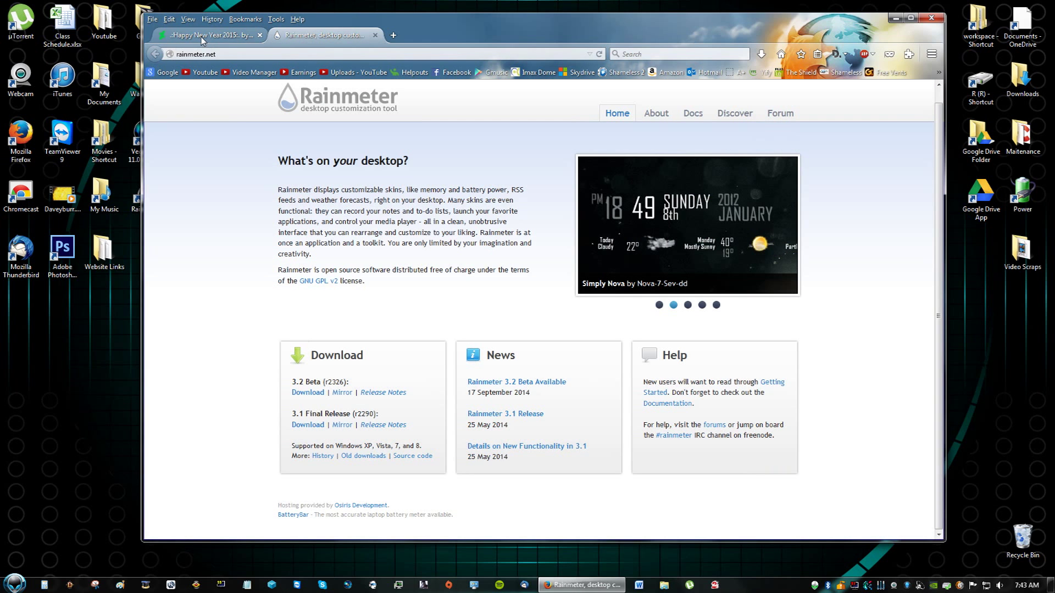
pyautogui.hotkey('ctrl', 'Tab')
pyautogui.click(290, 39)
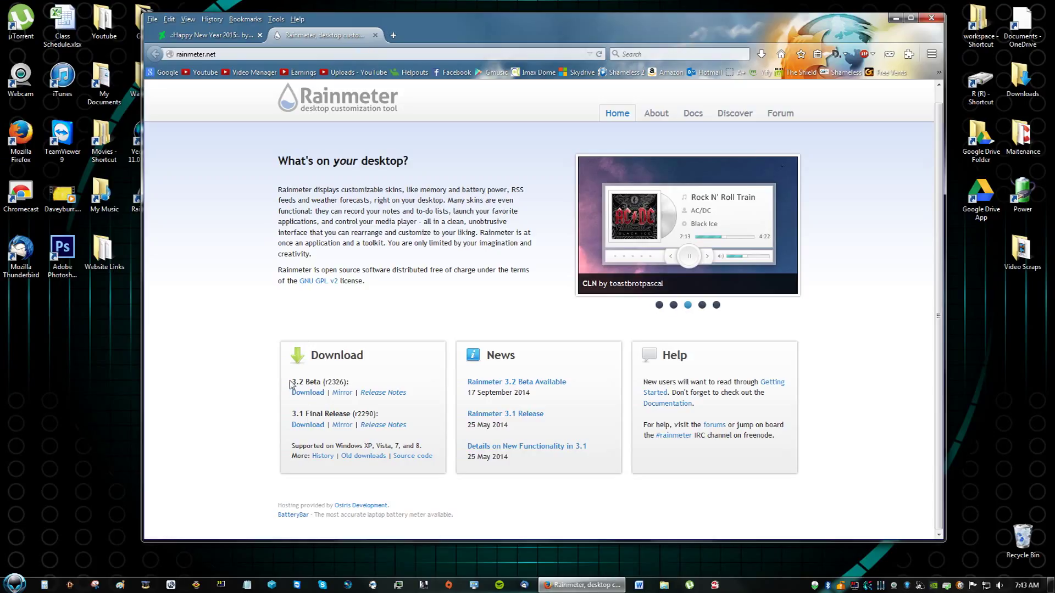
# Download the Rainmeter 3.2 Beta installer and run it from the Downloads panel.
pyautogui.click(308, 392)
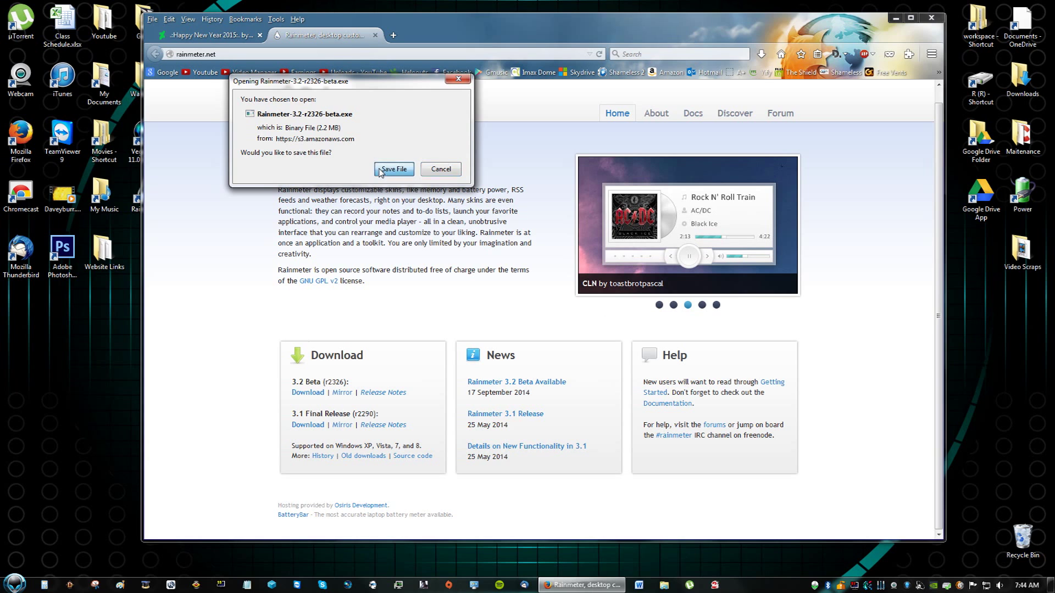
pyautogui.click(394, 169)
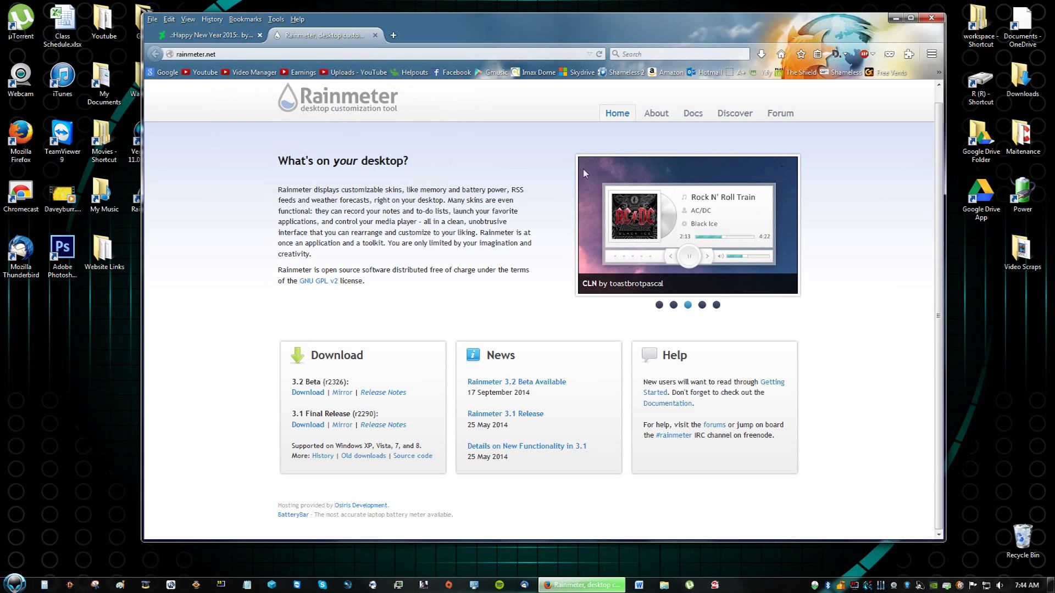
pyautogui.click(761, 54)
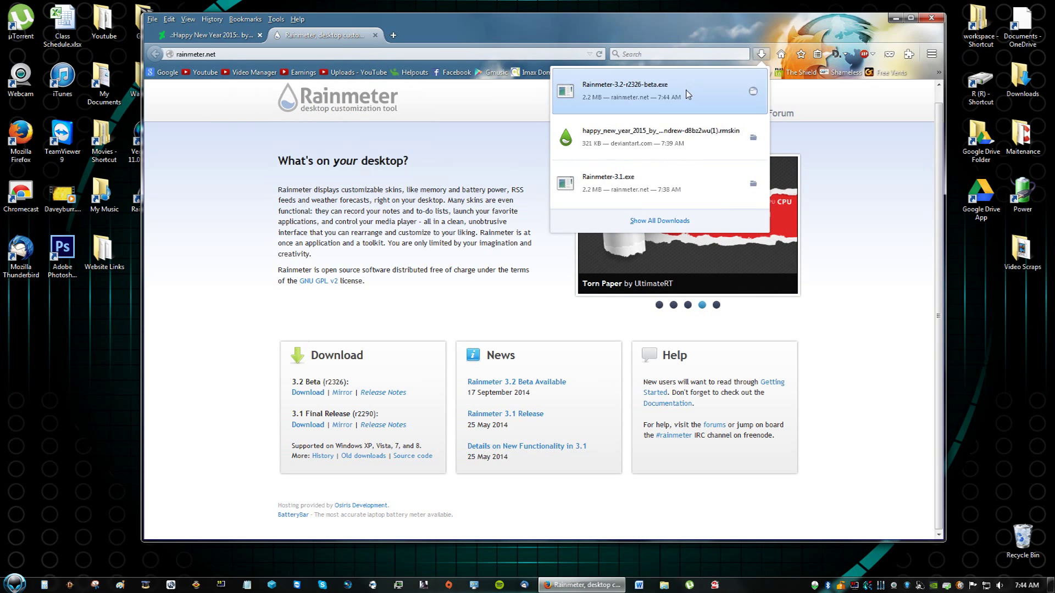
pyautogui.click(690, 90)
pyautogui.click(553, 303)
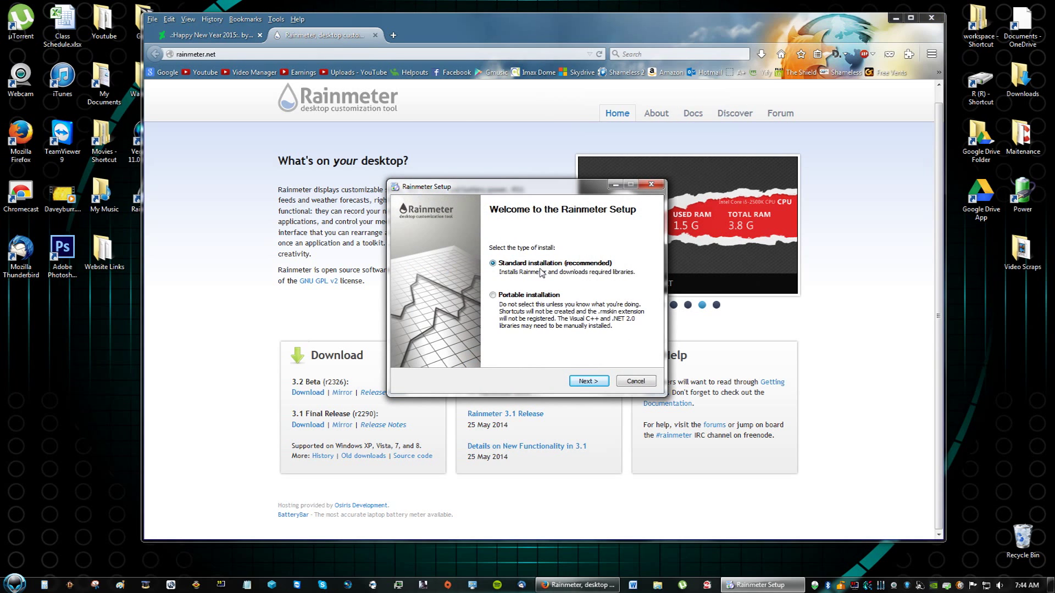
# Run a Standard Rainmeter install to C:\Program Files\Rainmeter and launch Rainmeter on finish.
pyautogui.click(589, 381)
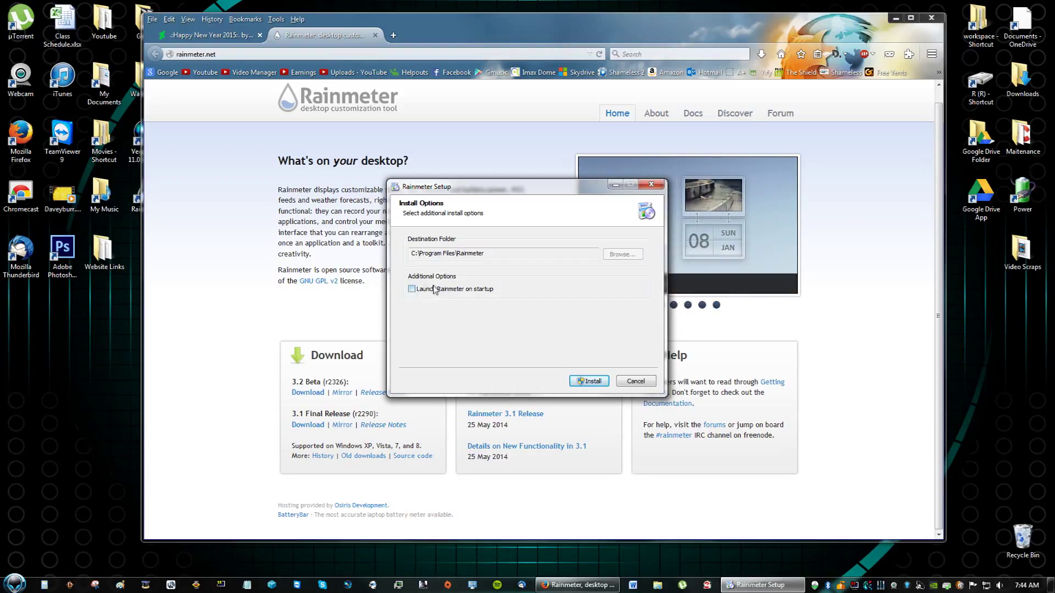
pyautogui.click(586, 382)
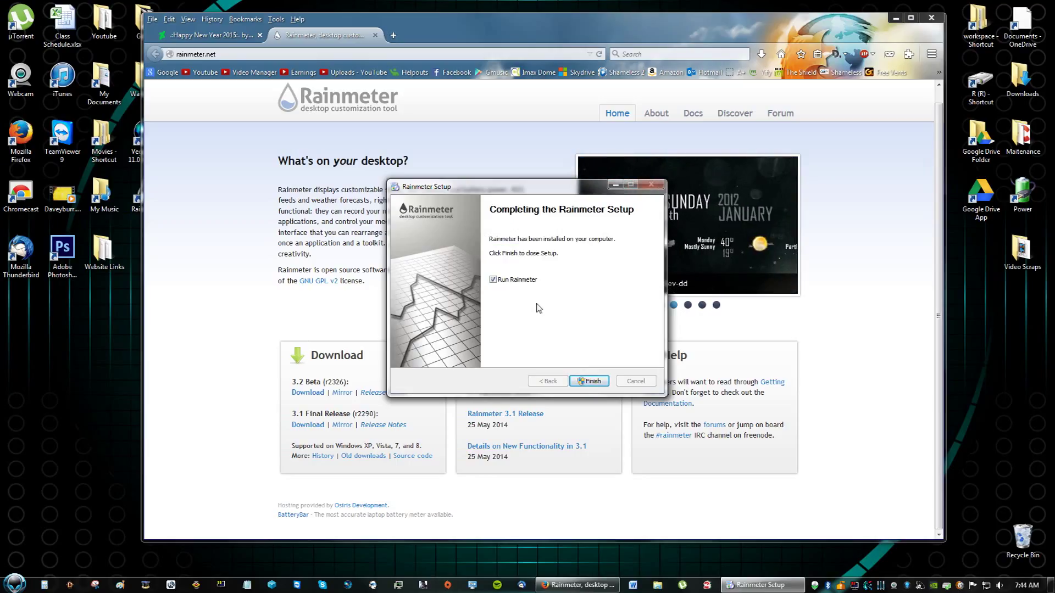
pyautogui.click(586, 382)
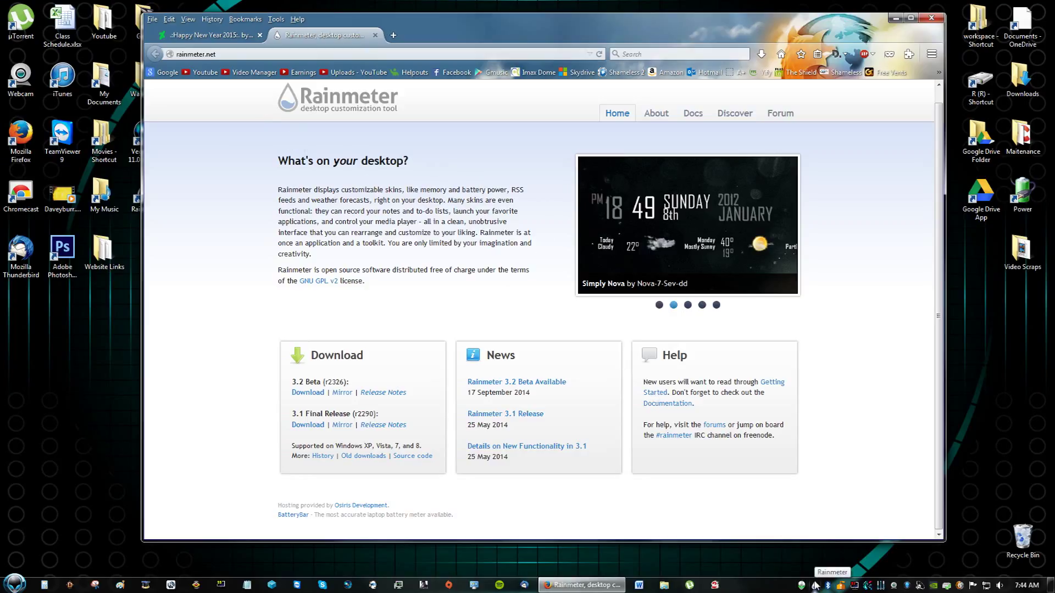
# Minimize Firefox and open Manage Rainmeter from the tray icon's menu.
pyautogui.click(895, 18)
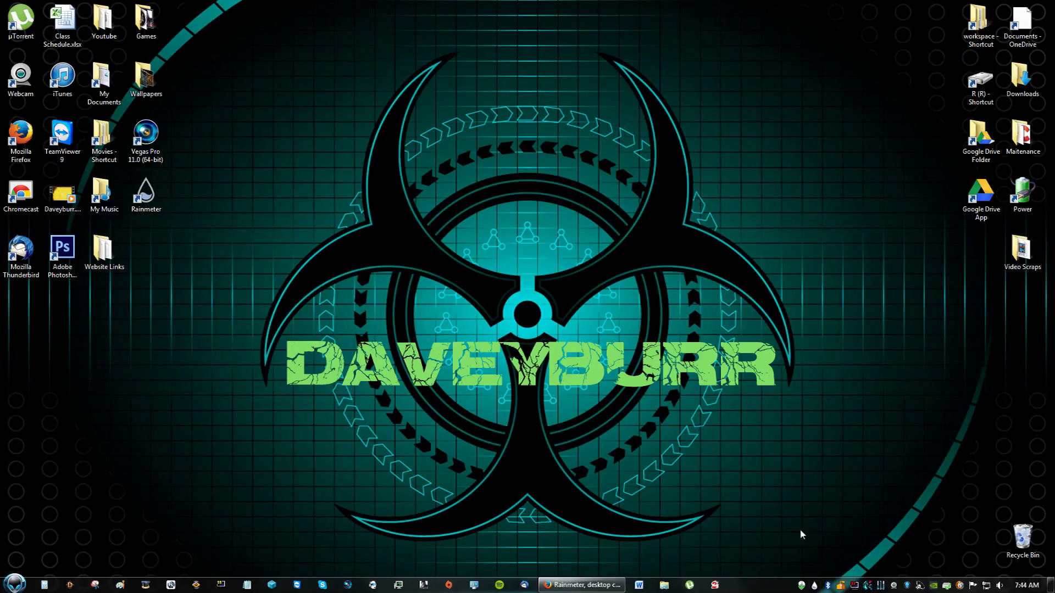
pyautogui.rightClick(828, 454)
pyautogui.rightClick(814, 585)
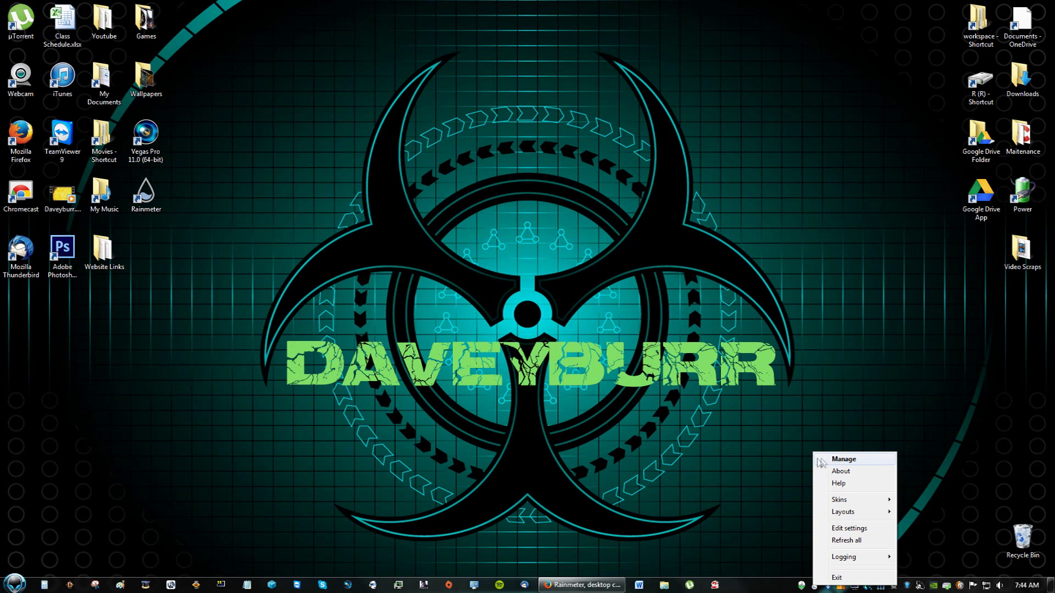
pyautogui.click(846, 459)
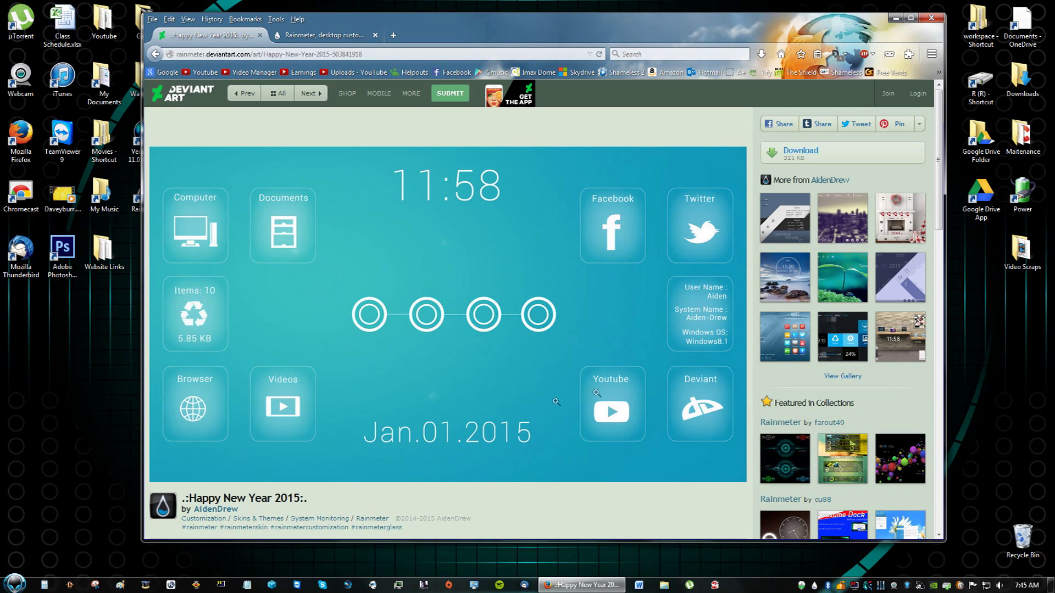
# Save the Happy New Year 2015 .rmskin file and open it in the Skin Installer.
pyautogui.click(806, 159)
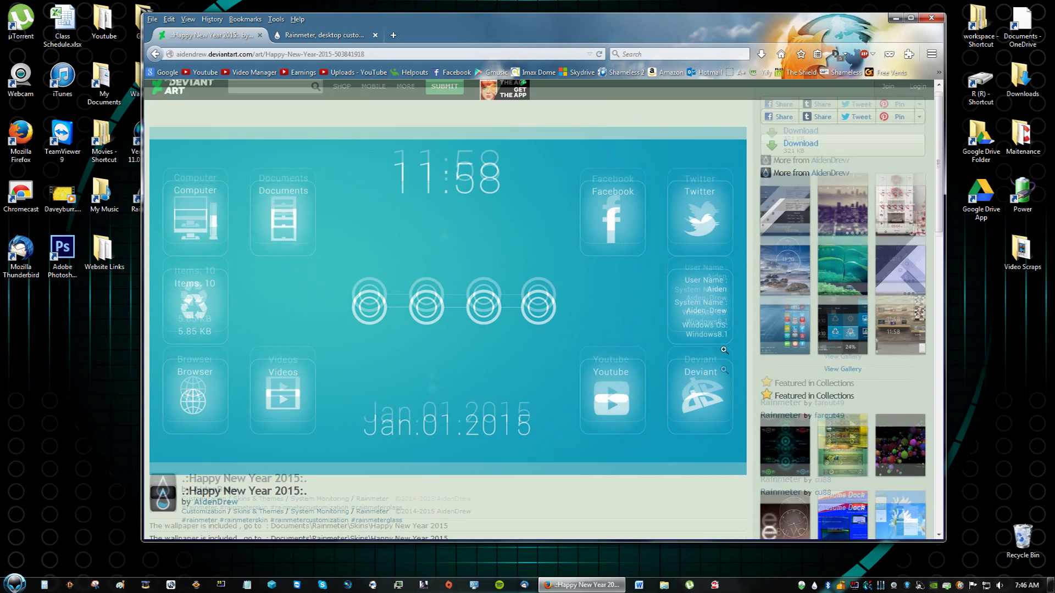
pyautogui.click(794, 165)
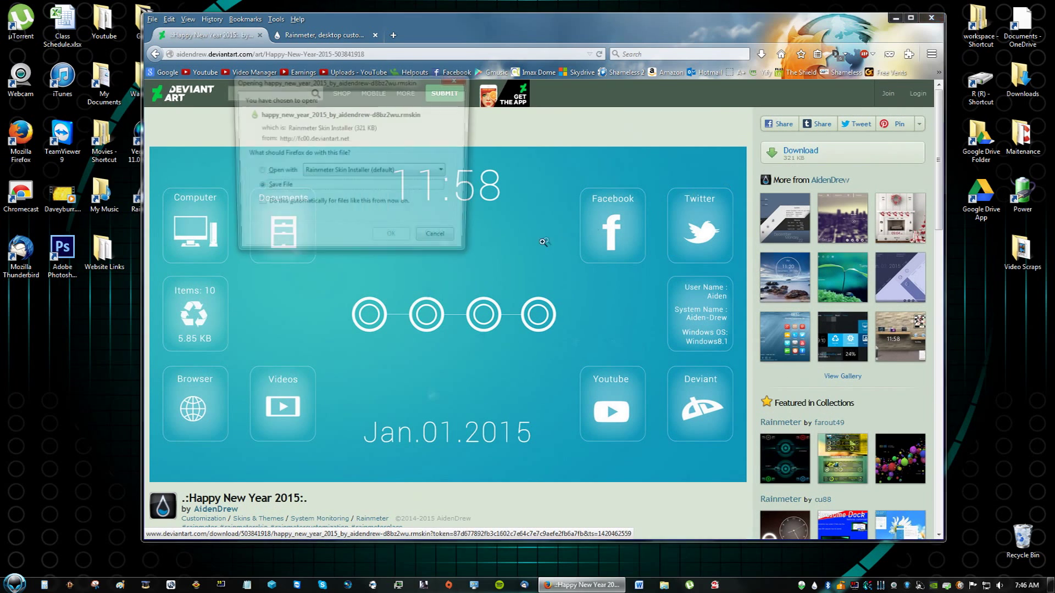
pyautogui.click(385, 240)
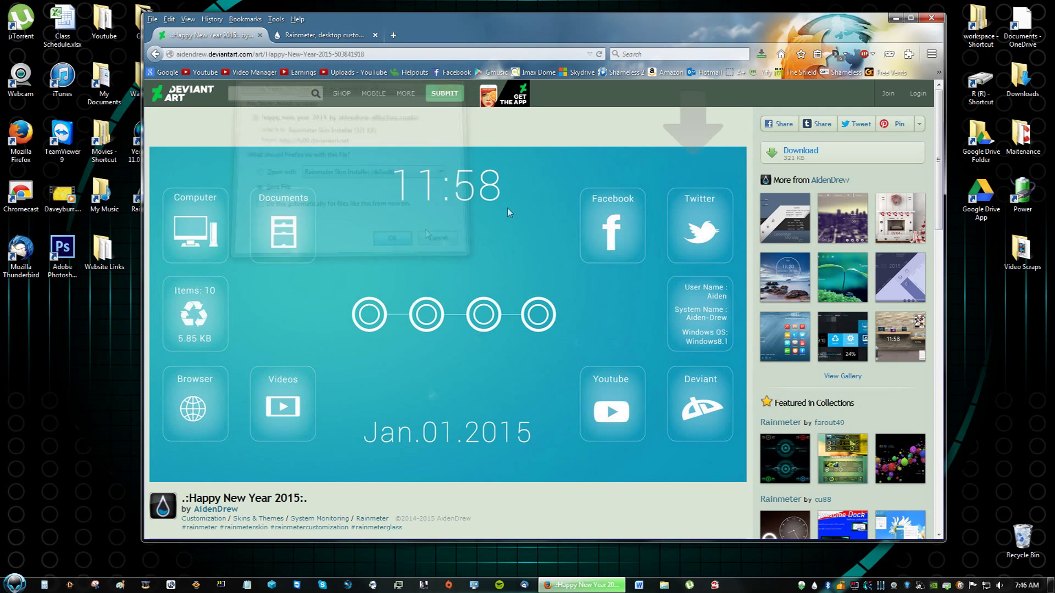
pyautogui.click(761, 53)
pyautogui.click(648, 95)
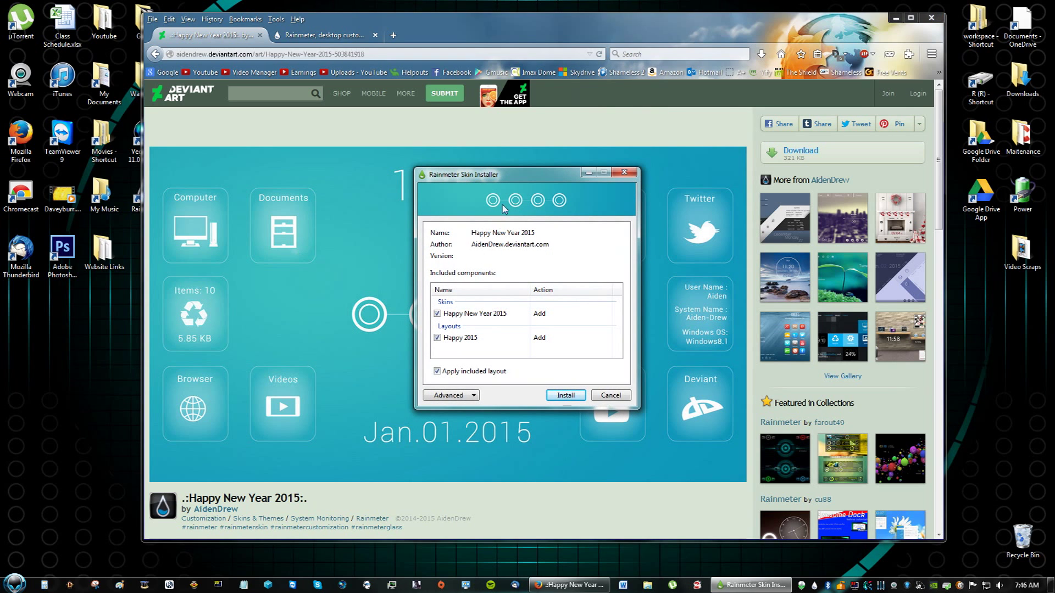
# Install Happy New Year 2015 with its included Happy 2015 layout applied.
pyautogui.moveTo(529, 177); pyautogui.dragTo(538, 205)
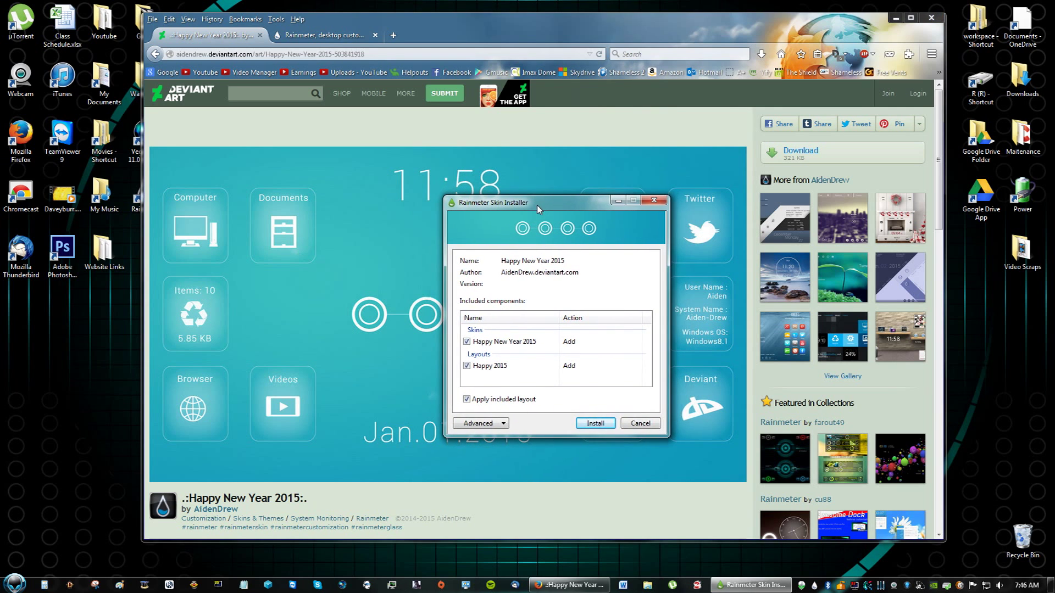
pyautogui.click(896, 20)
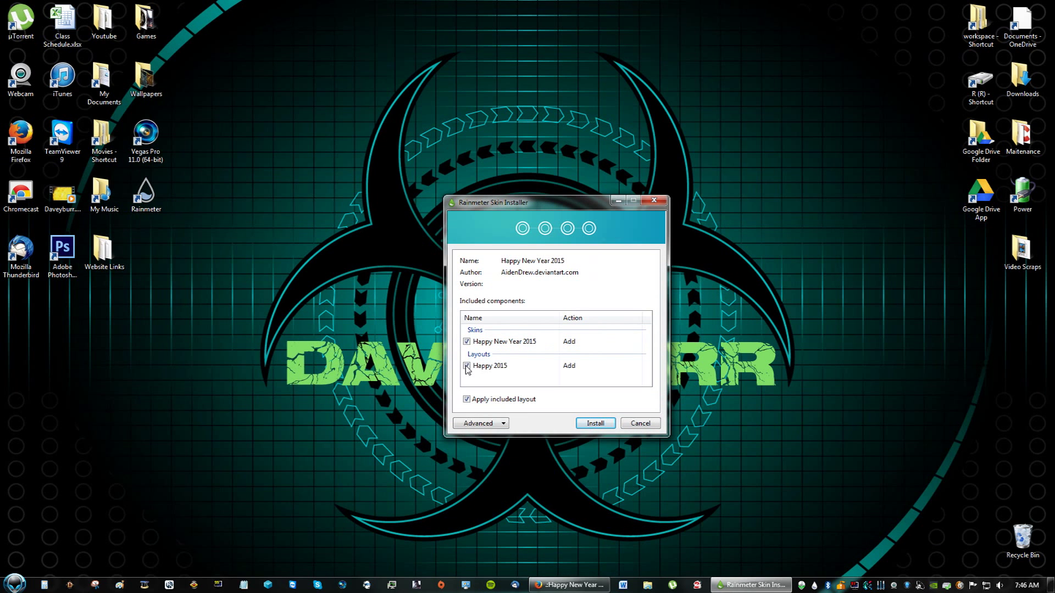
pyautogui.click(594, 424)
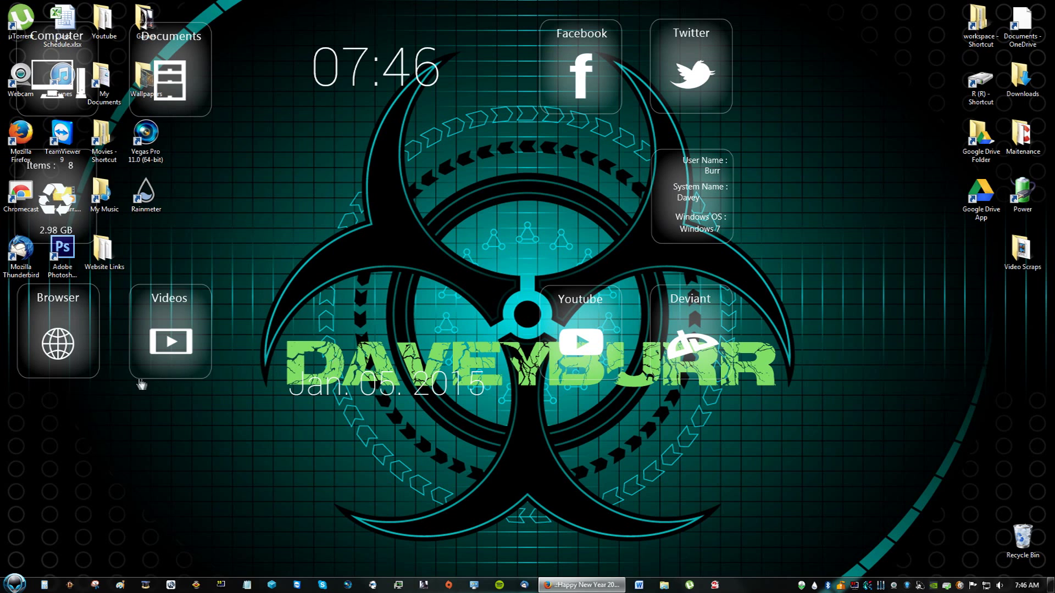
# Place Videos and Browser along the bottom left, and Deviant and Youtube at the bottom right.
pyautogui.moveTo(142, 368); pyautogui.dragTo(223, 514)
pyautogui.moveTo(82, 370); pyautogui.dragTo(176, 514)
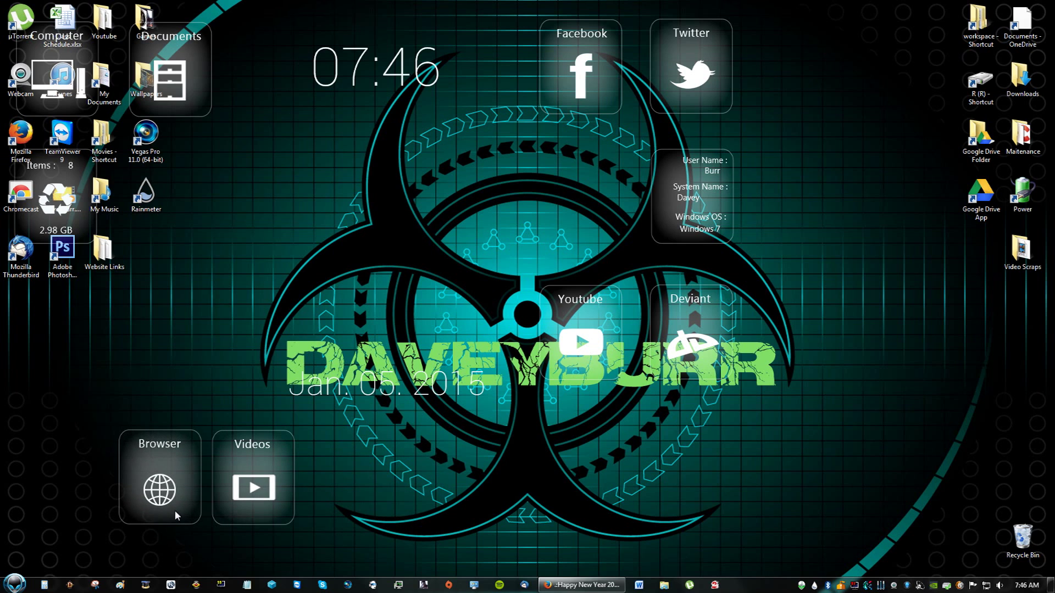
pyautogui.moveTo(688, 330); pyautogui.dragTo(845, 494)
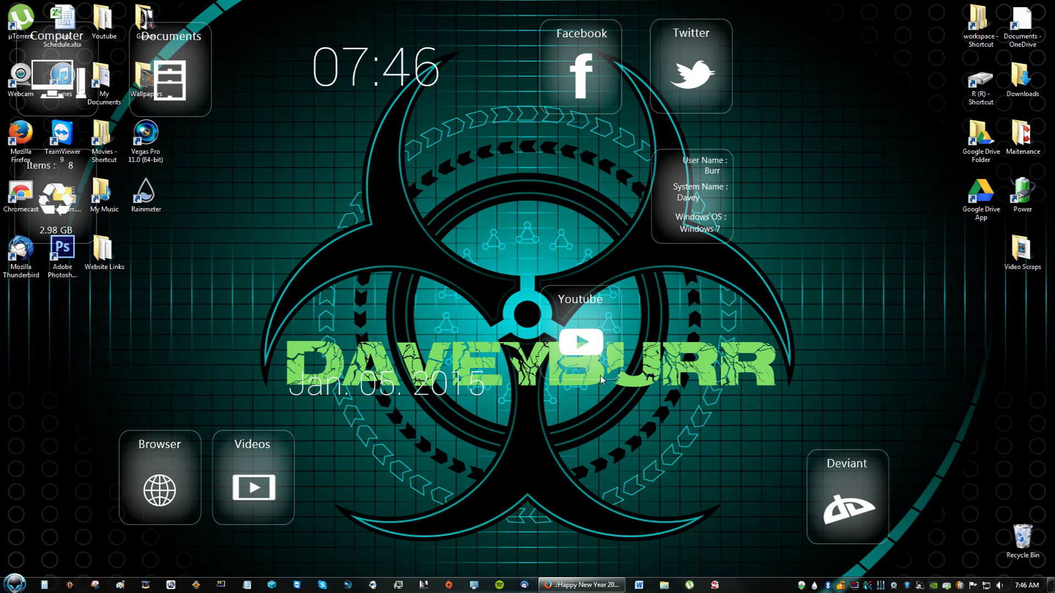
pyautogui.moveTo(585, 298); pyautogui.dragTo(742, 471)
# Choose Manage skin from the Youtube tile's context menu.
pyautogui.rightClick(734, 476)
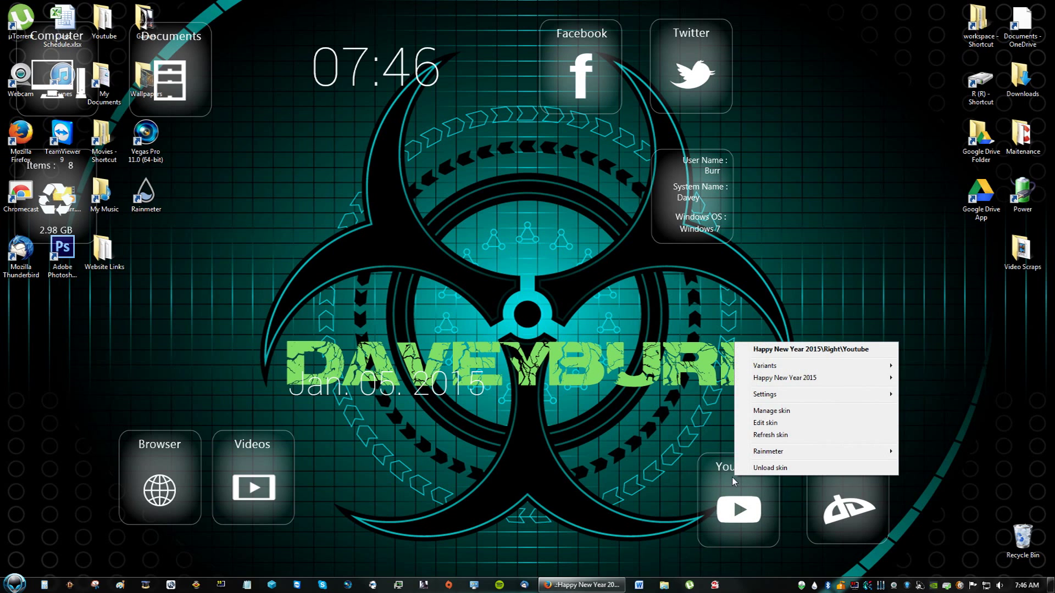
pyautogui.click(690, 434)
pyautogui.rightClick(715, 472)
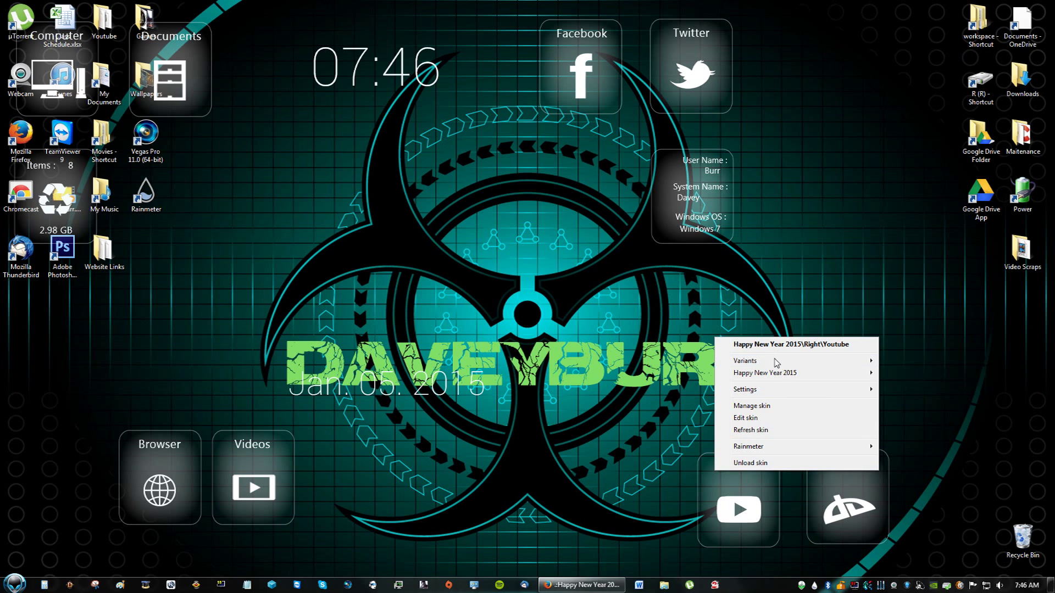
pyautogui.click(758, 406)
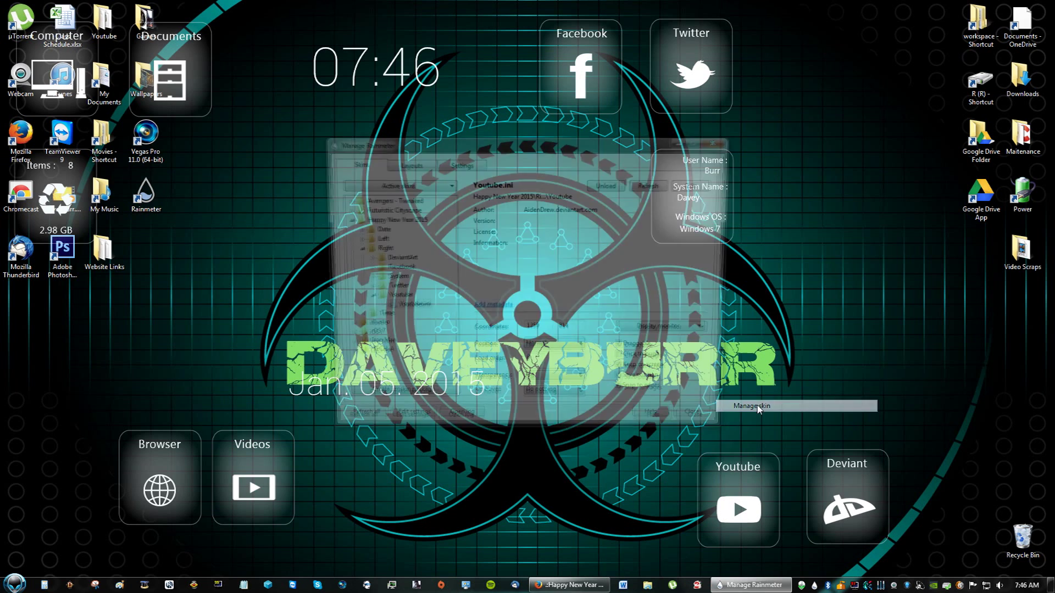
# Expand the Facebook and Date skin folders and view their settings.
pyautogui.click(363, 289)
pyautogui.click(363, 289)
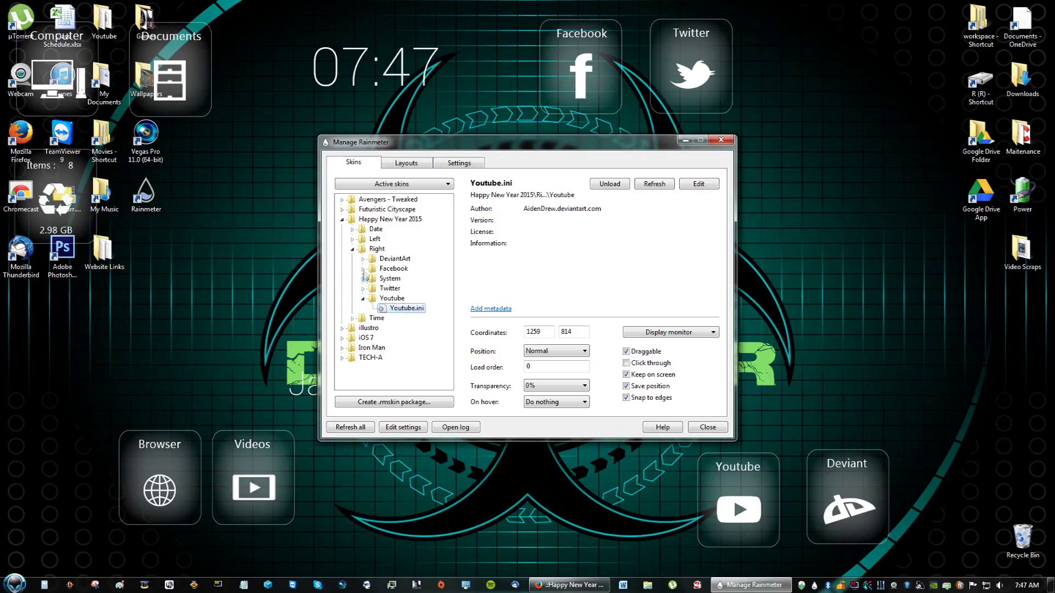
pyautogui.click(363, 269)
pyautogui.click(393, 279)
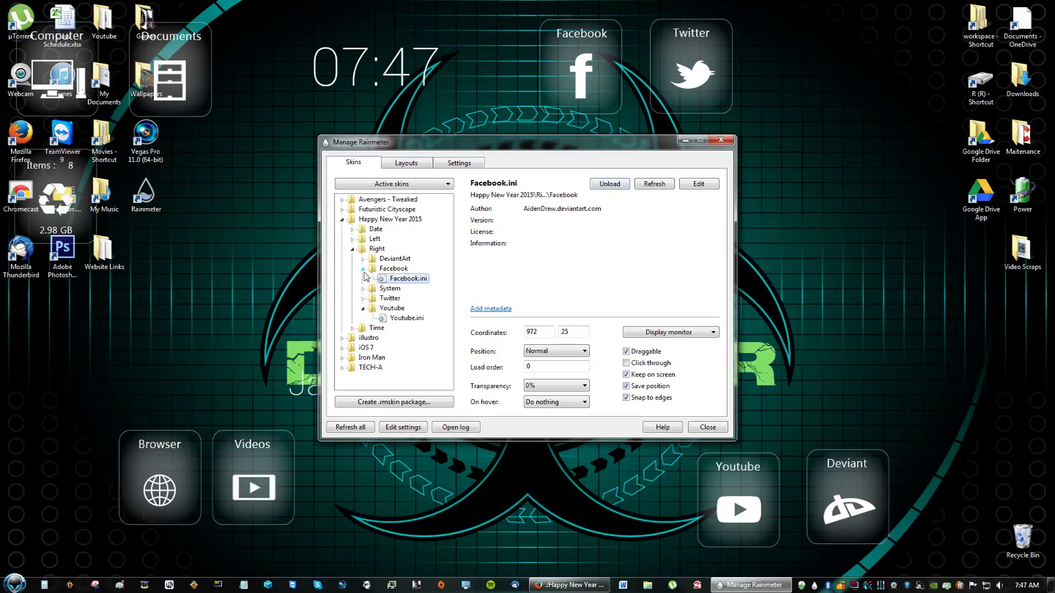
pyautogui.click(380, 269)
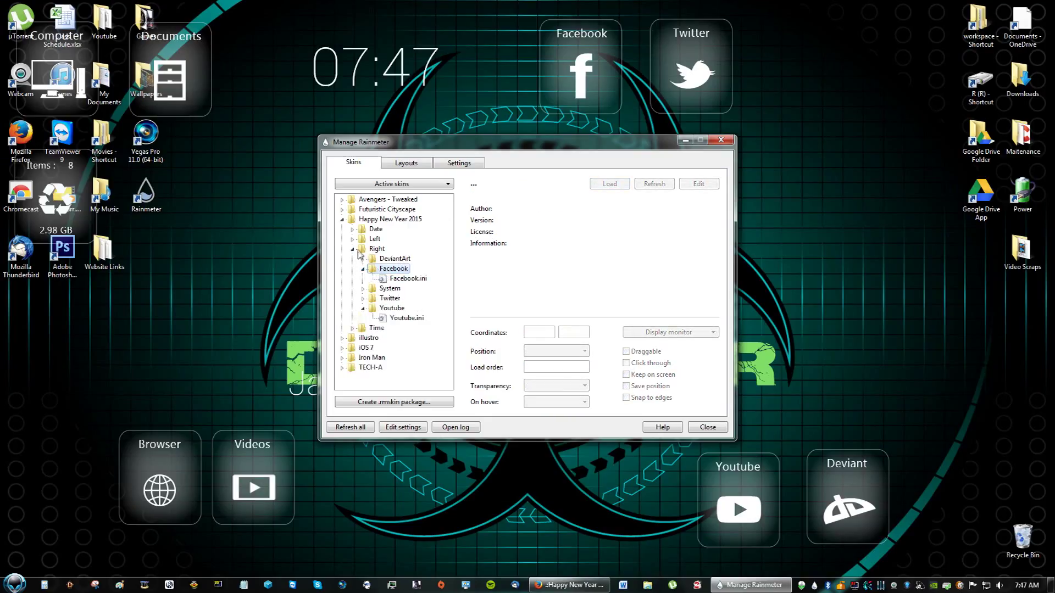
pyautogui.click(352, 229)
pyautogui.click(390, 239)
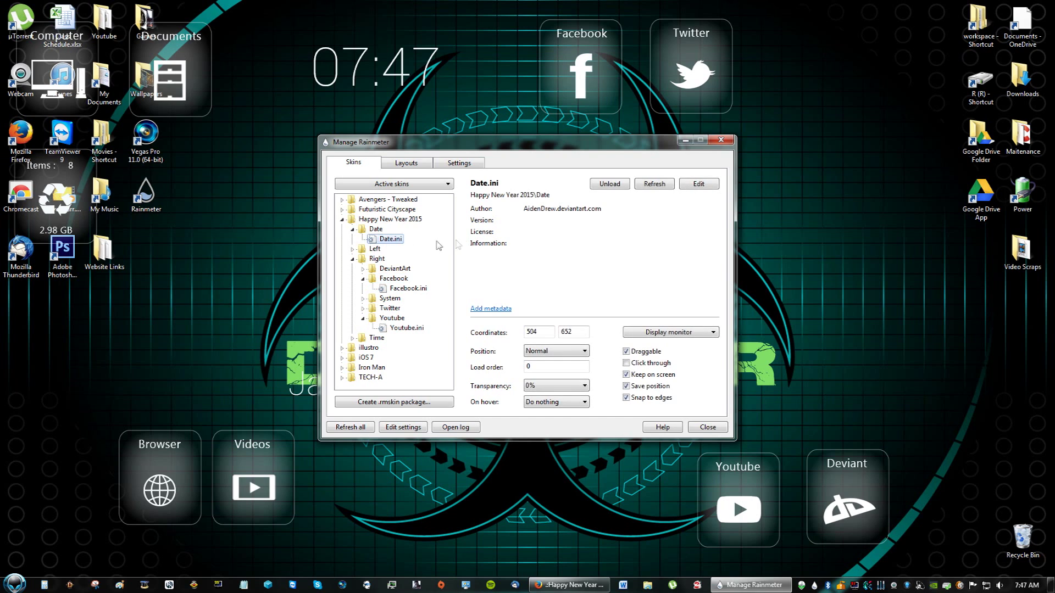
# Expand the Twitter, System and Time folders and view Time, System, Twitter and Youtube settings.
pyautogui.click(363, 309)
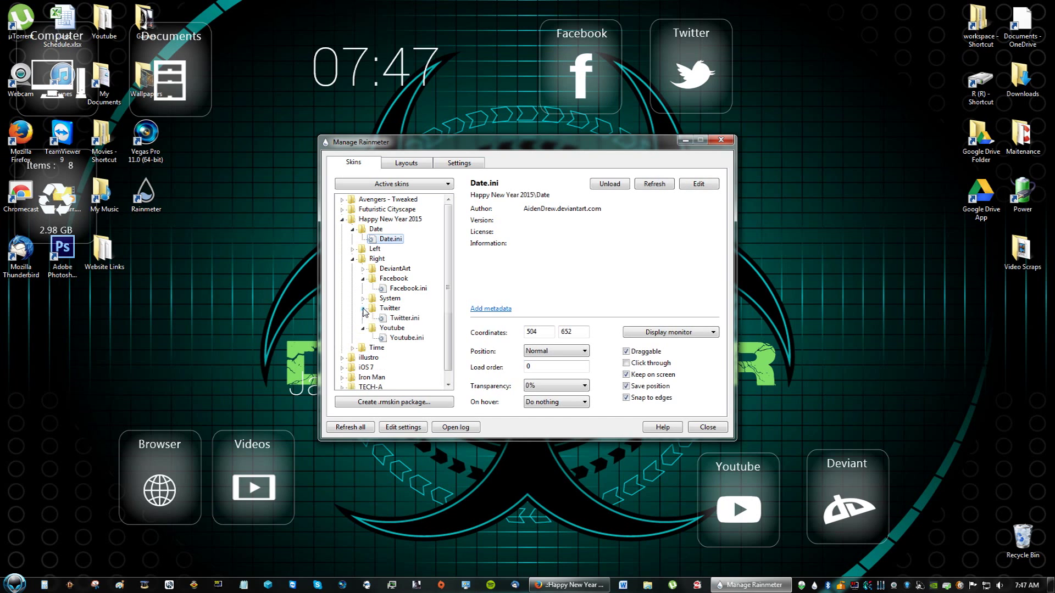
pyautogui.click(362, 300)
pyautogui.click(352, 358)
pyautogui.click(395, 348)
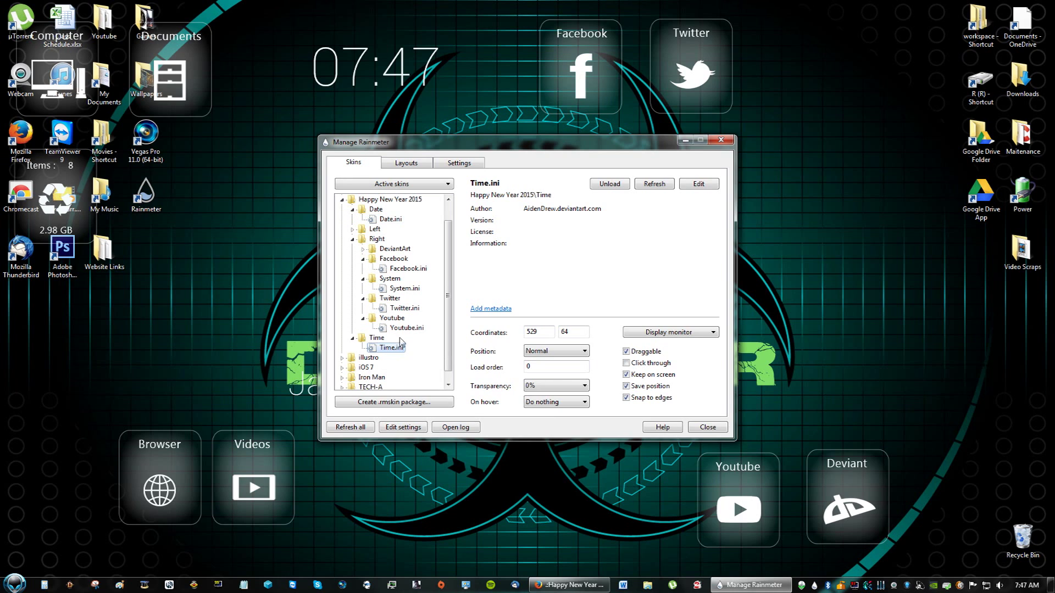
pyautogui.click(396, 290)
pyautogui.click(397, 308)
pyautogui.click(398, 328)
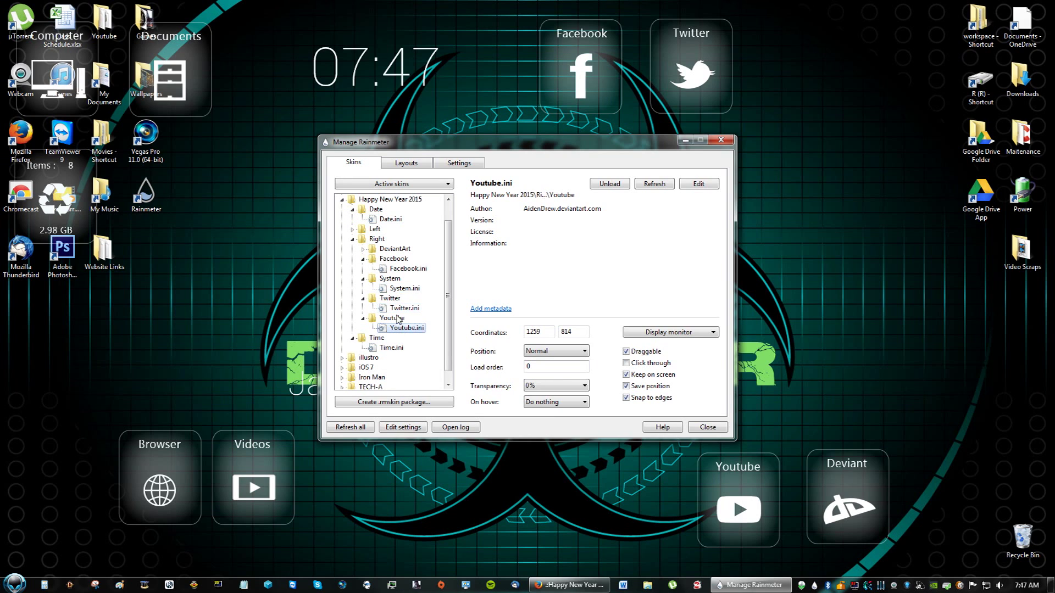
# Select Facebook.ini, unload it, then load it again so its tile returns at 972, 25.
pyautogui.click(402, 270)
pyautogui.click(603, 185)
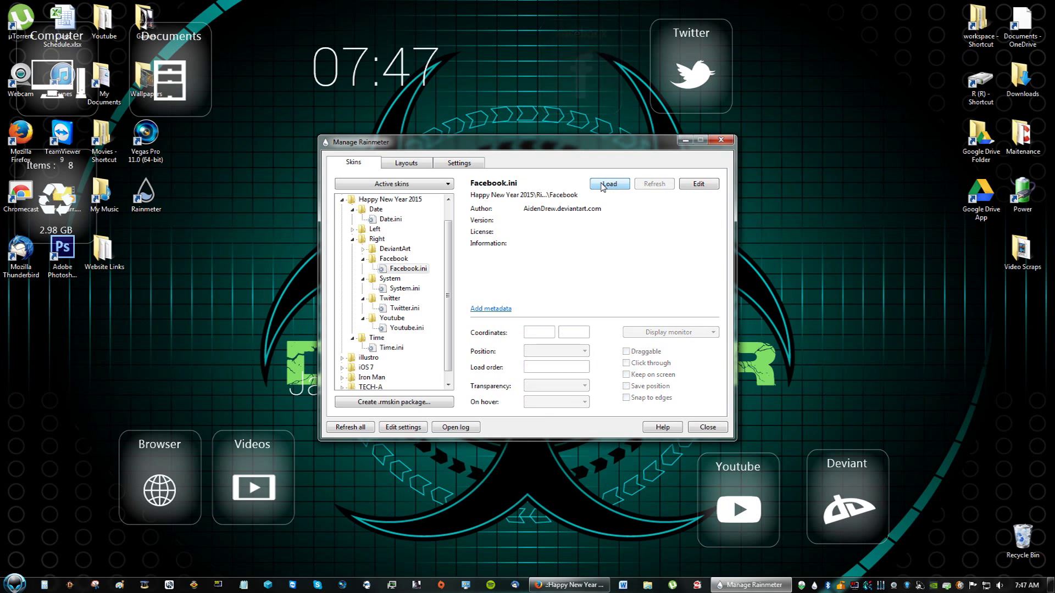
pyautogui.click(602, 185)
pyautogui.click(603, 186)
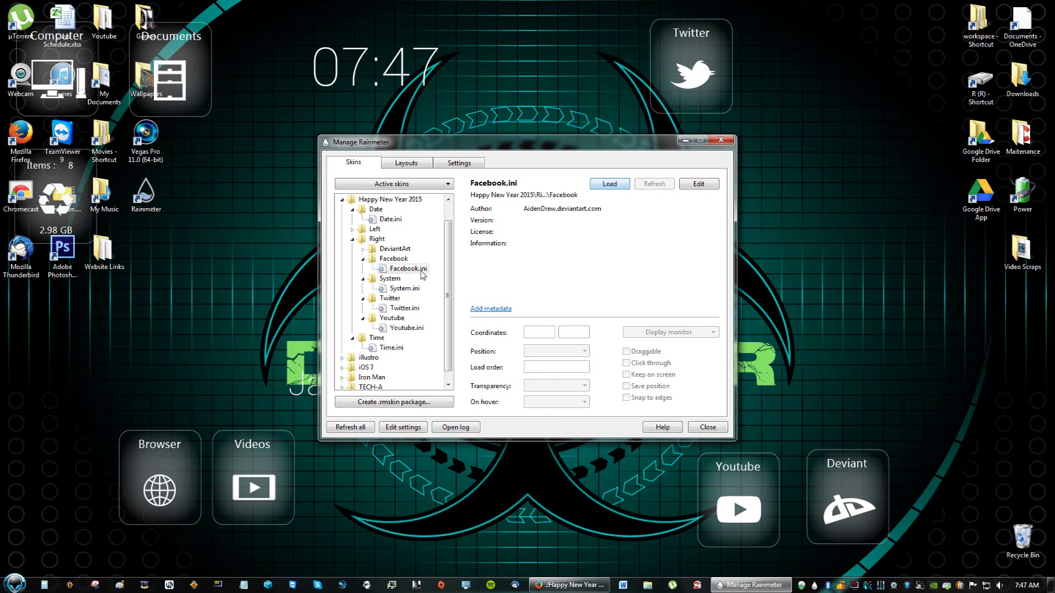
pyautogui.click(625, 188)
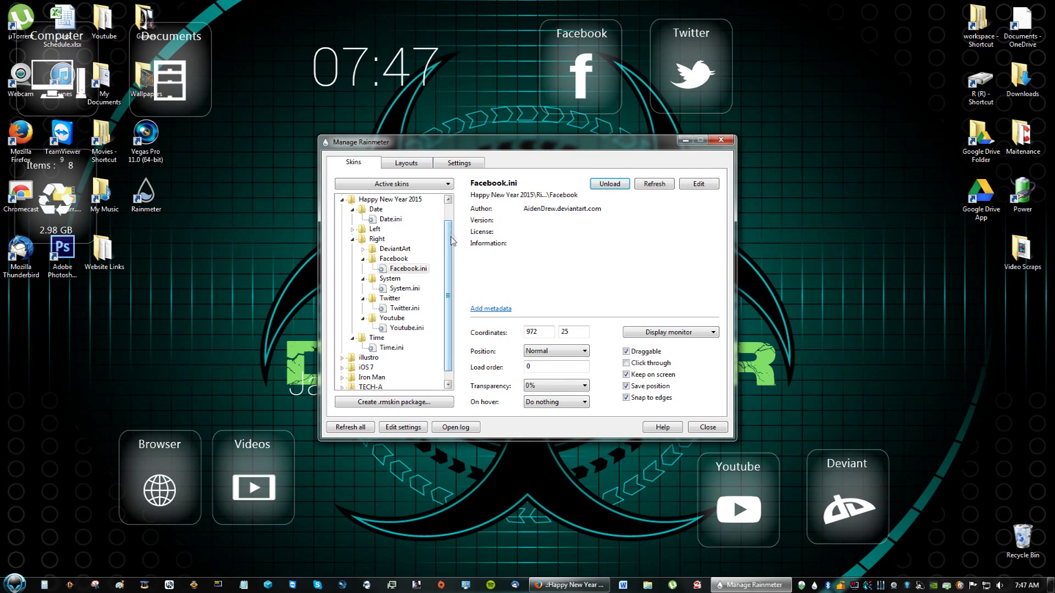
# Toggle Draggable off and back on for Facebook, then nudge its tile left to 966, 31.
pyautogui.scroll(1, 452, 241)
pyautogui.scroll(-1, 452, 241)
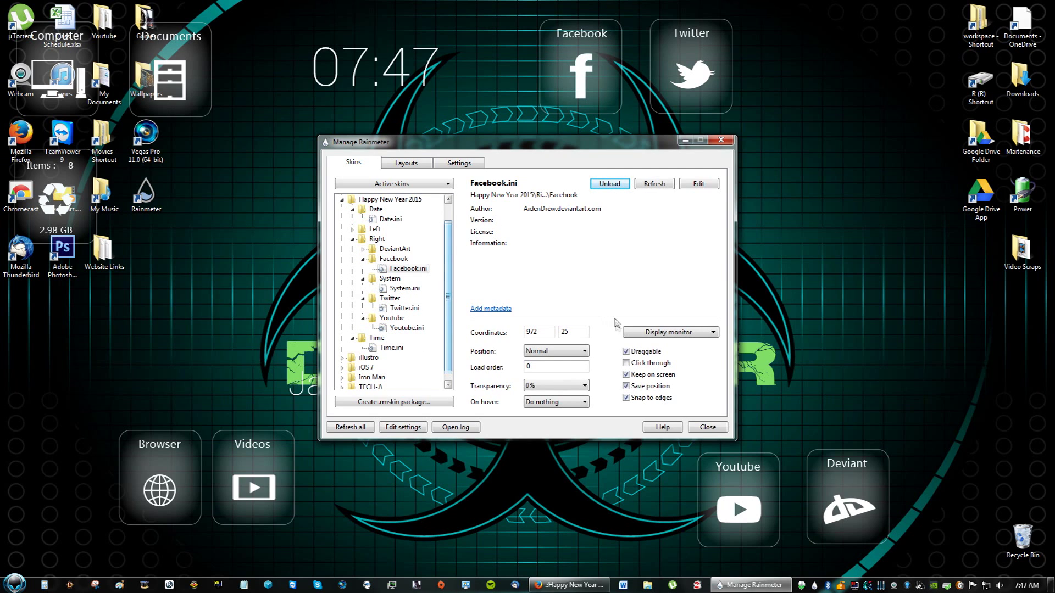
pyautogui.click(626, 351)
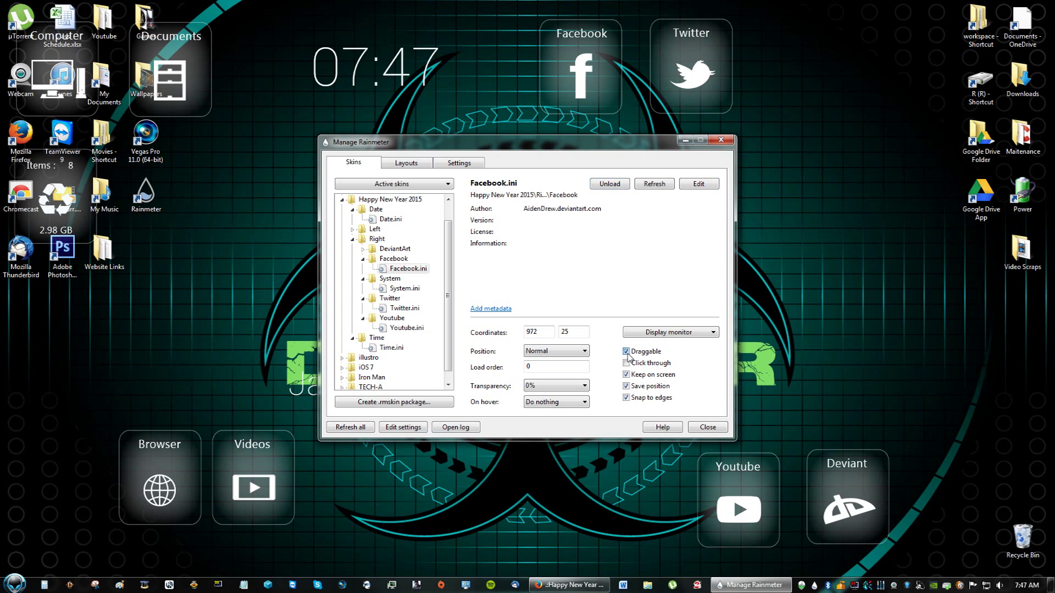
pyautogui.click(467, 101)
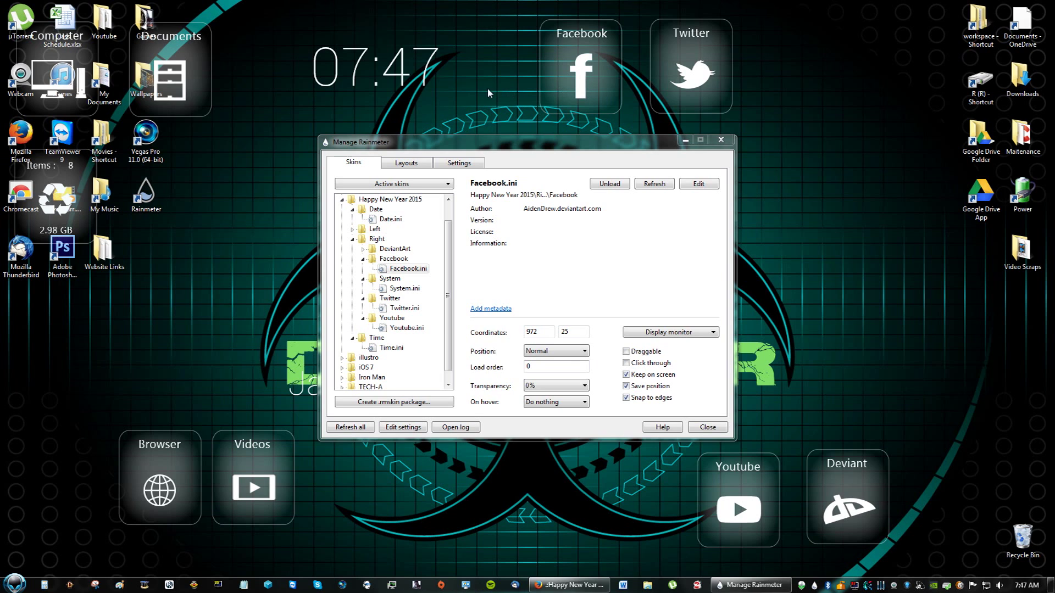
pyautogui.click(625, 351)
pyautogui.moveTo(573, 90)
pyautogui.mouseDown()
pyautogui.moveTo(438, 91)
pyautogui.moveTo(568, 91)
pyautogui.mouseUp()
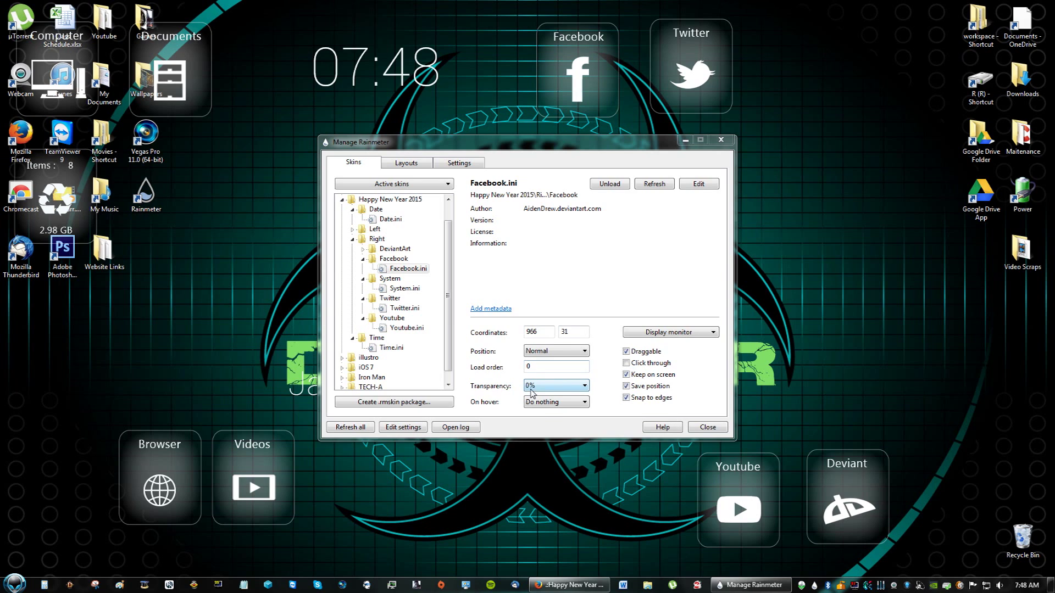
# Set the Facebook skin's Position to Stay topmost, then bring Firefox back in front.
pyautogui.click(545, 354)
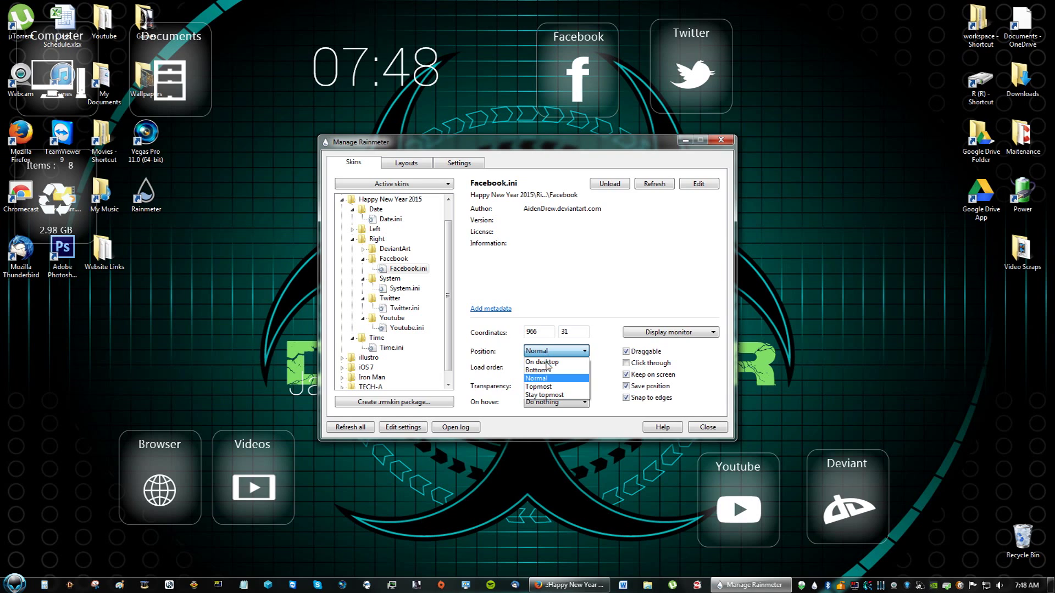
pyautogui.click(547, 353)
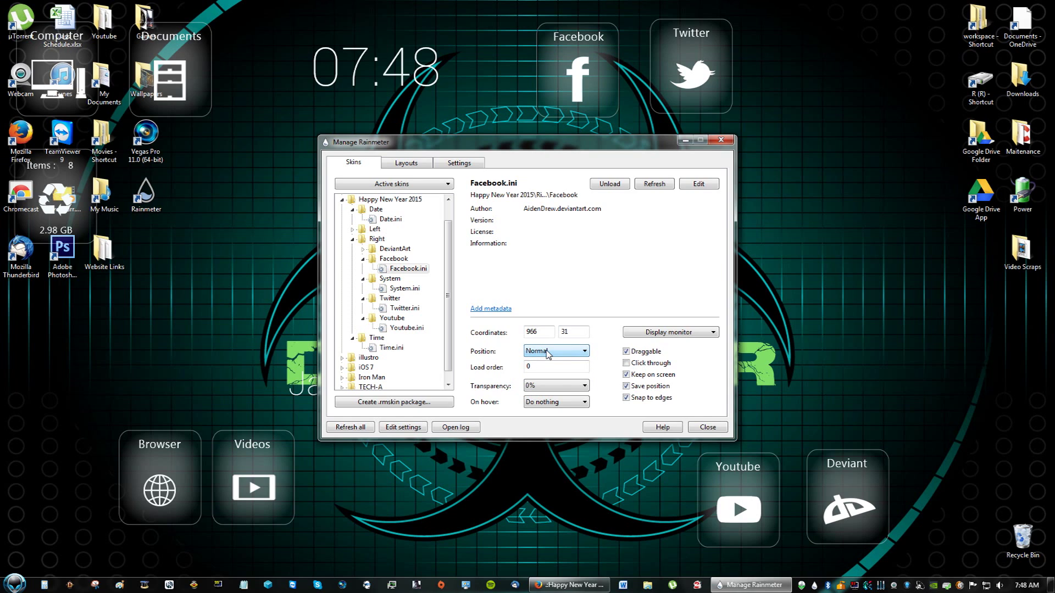
pyautogui.click(547, 353)
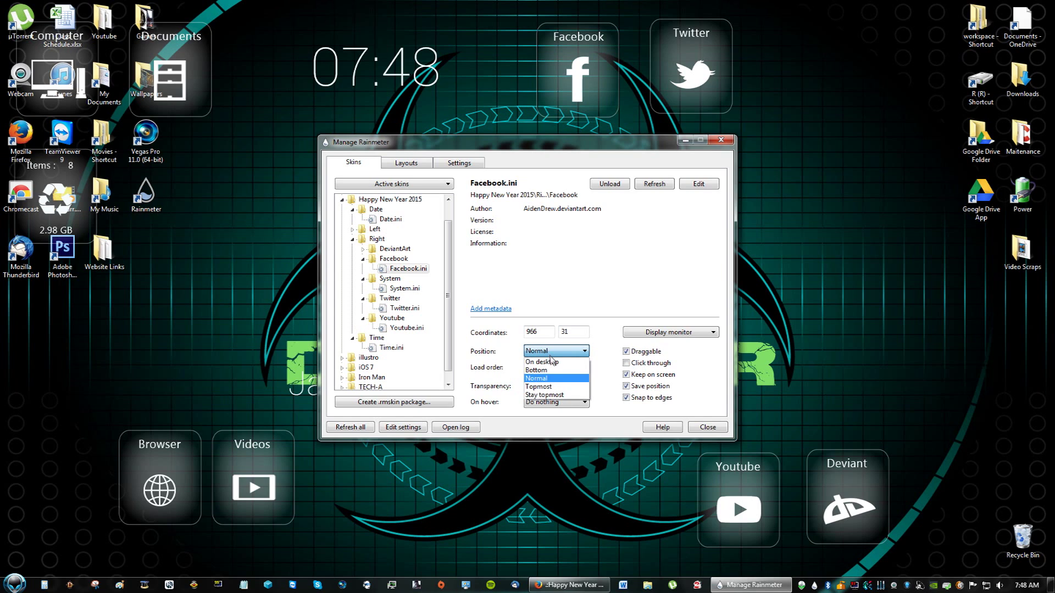
pyautogui.click(558, 395)
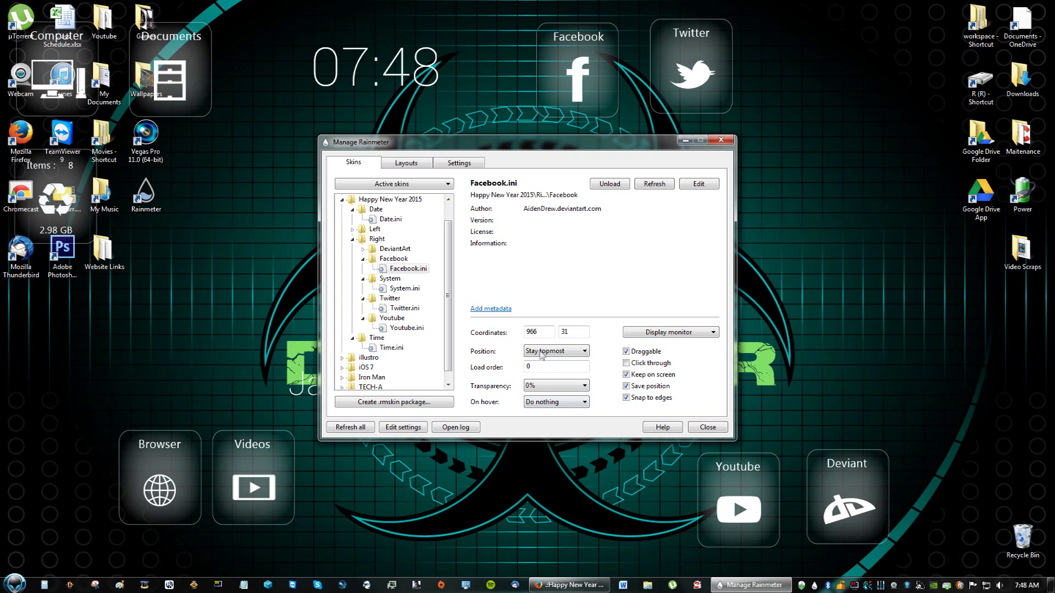
pyautogui.click(568, 584)
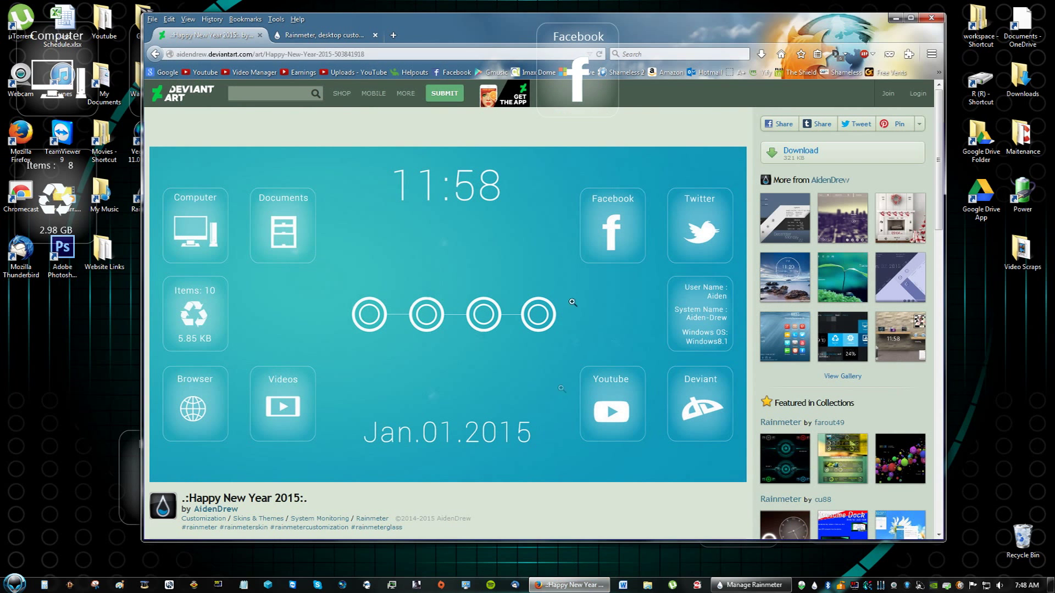
# With Firefox minimized, change the Facebook skin's Position to Bottom, leaving hover at Do nothing.
pyautogui.click(587, 589)
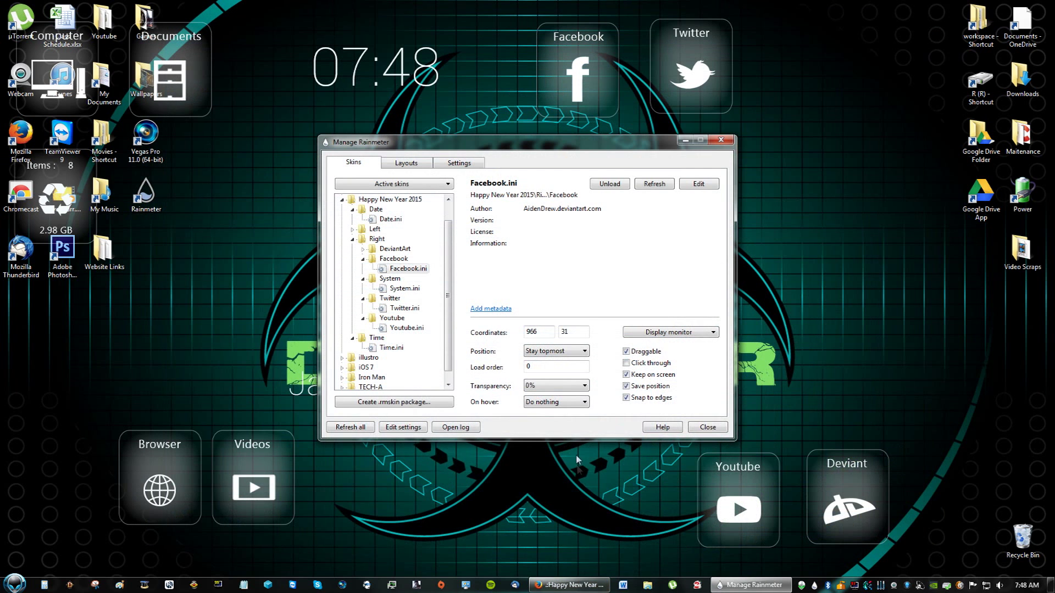
pyautogui.click(562, 405)
pyautogui.click(562, 405)
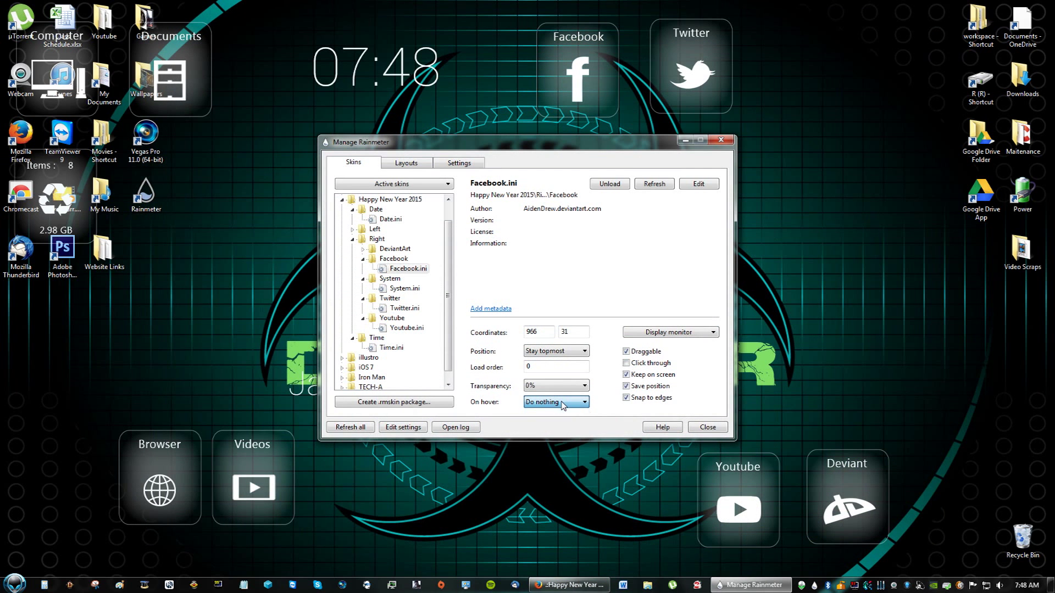
pyautogui.click(568, 352)
pyautogui.click(560, 384)
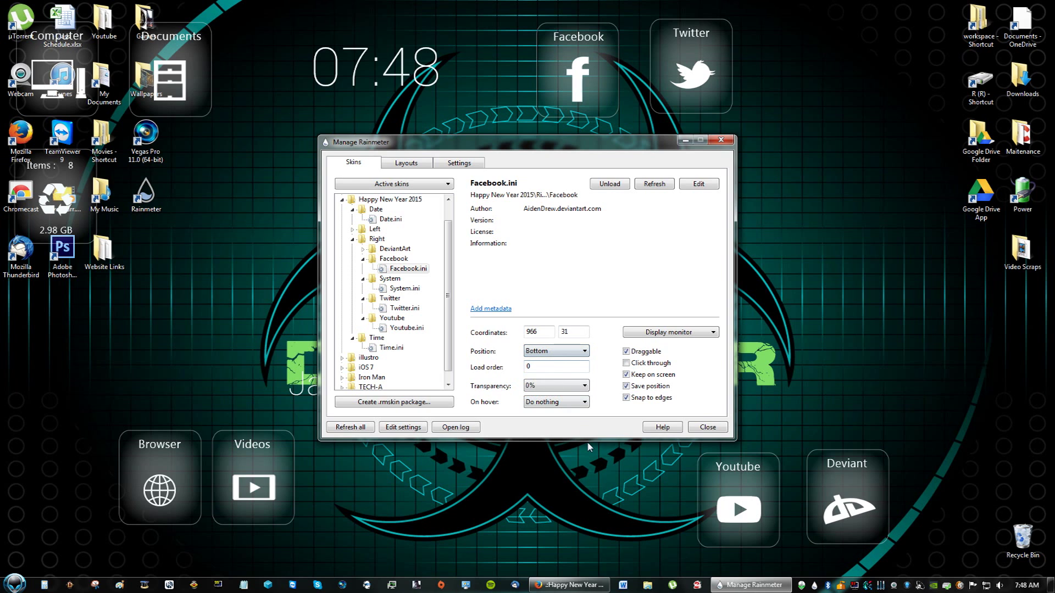
# Restore Firefox, minimize it to view the desktop, then restore it again.
pyautogui.click(566, 586)
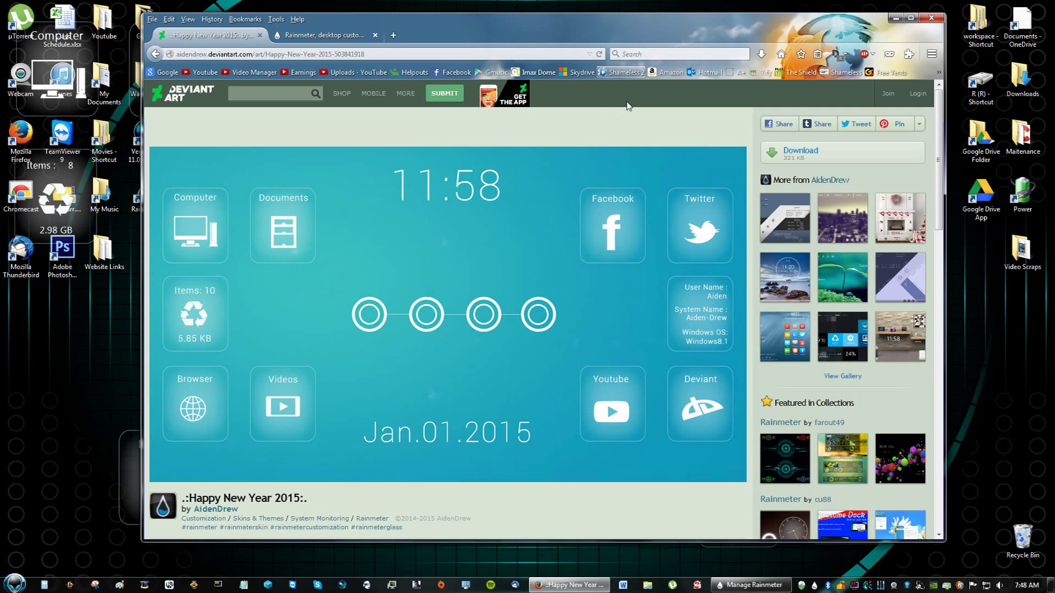
pyautogui.click(895, 19)
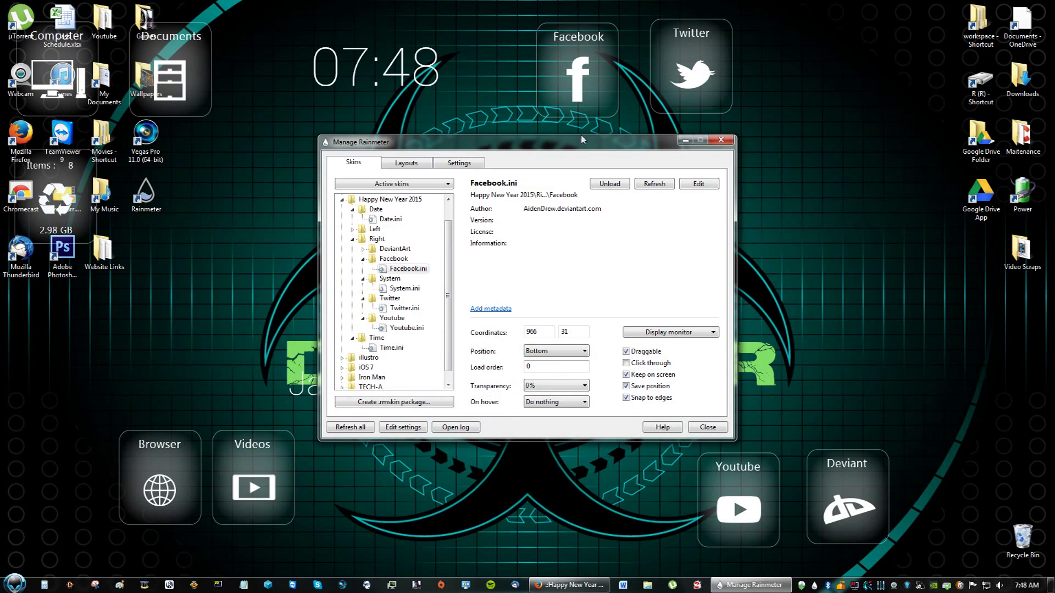
pyautogui.click(569, 586)
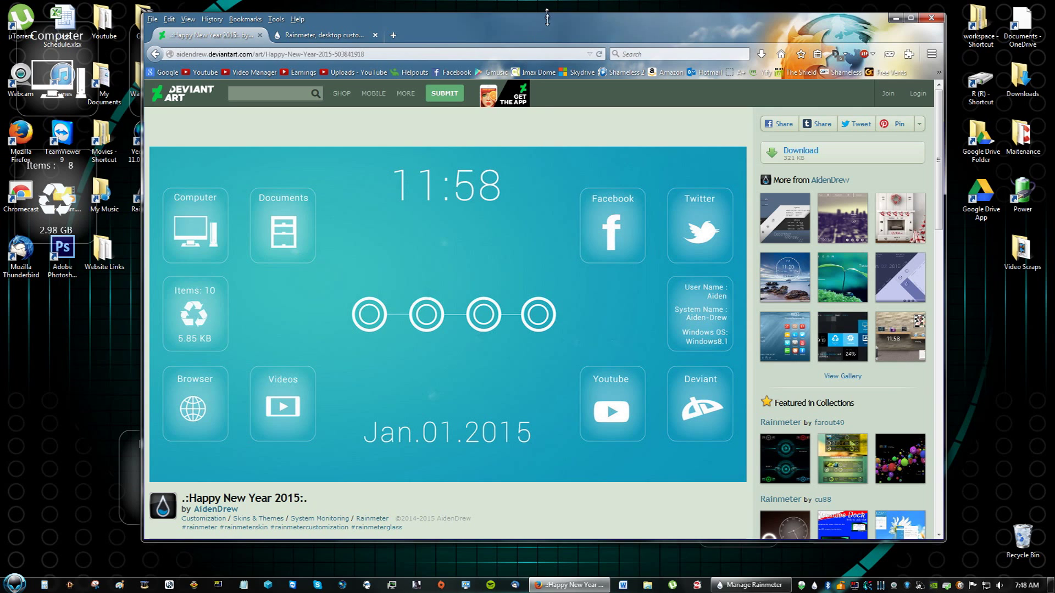
# Drag Firefox's top edge down, then flip between tabs, ending on the Happy New Year 2015 page.
pyautogui.moveTo(546, 13)
pyautogui.mouseDown()
pyautogui.moveTo(547, 49)
pyautogui.moveTo(549, 31)
pyautogui.mouseUp()
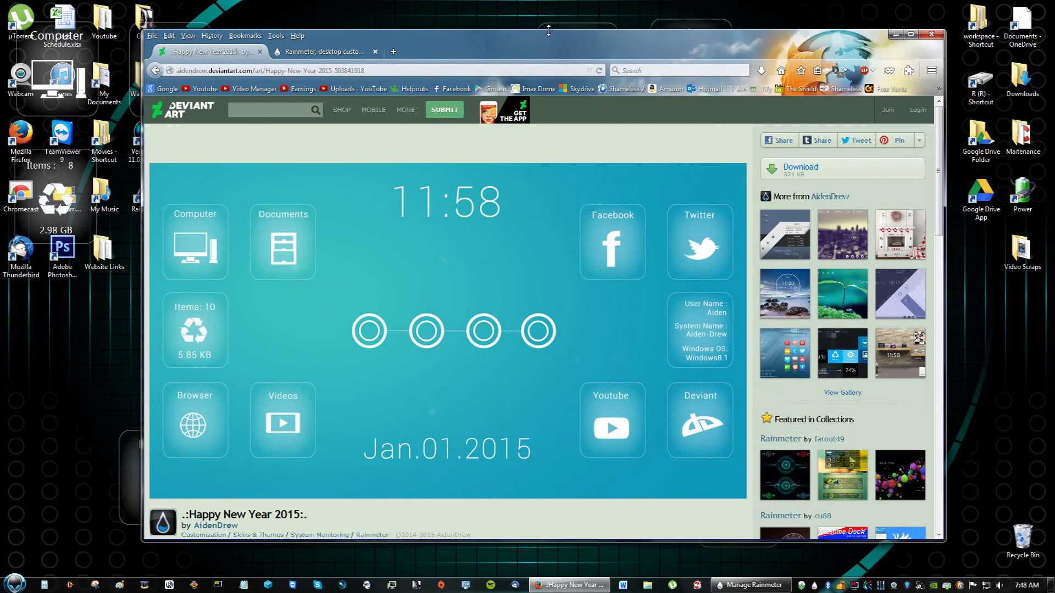
pyautogui.click(322, 52)
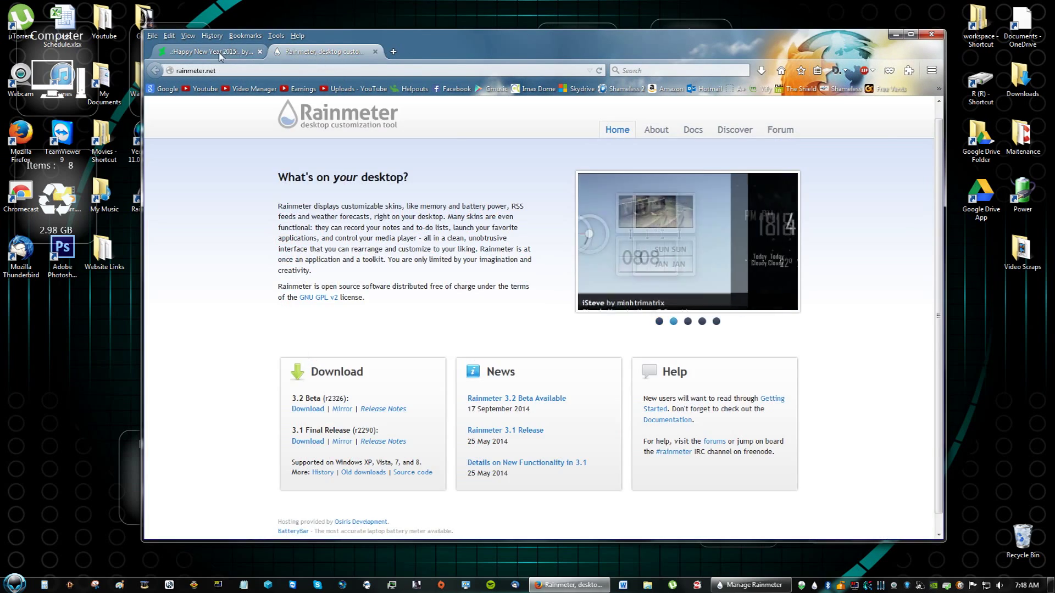
pyautogui.click(221, 52)
pyautogui.click(341, 53)
pyautogui.click(223, 52)
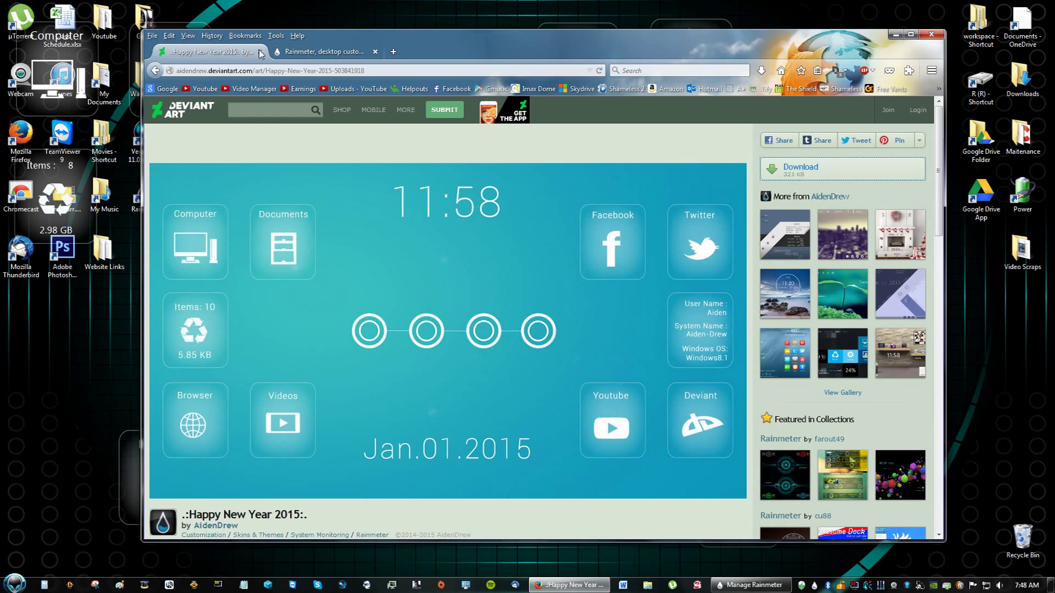
pyautogui.click(318, 52)
pyautogui.click(202, 51)
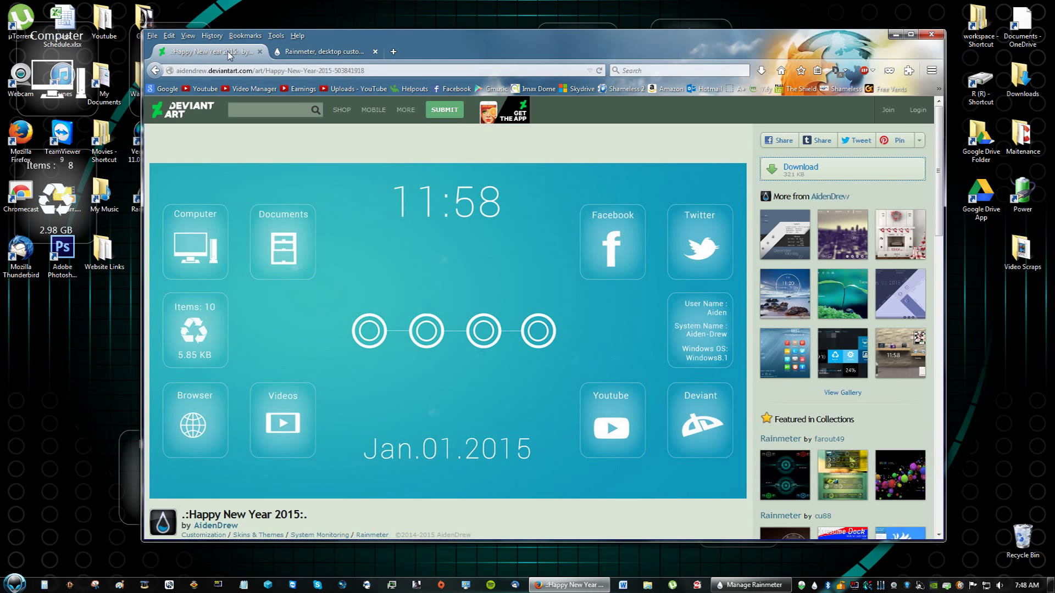